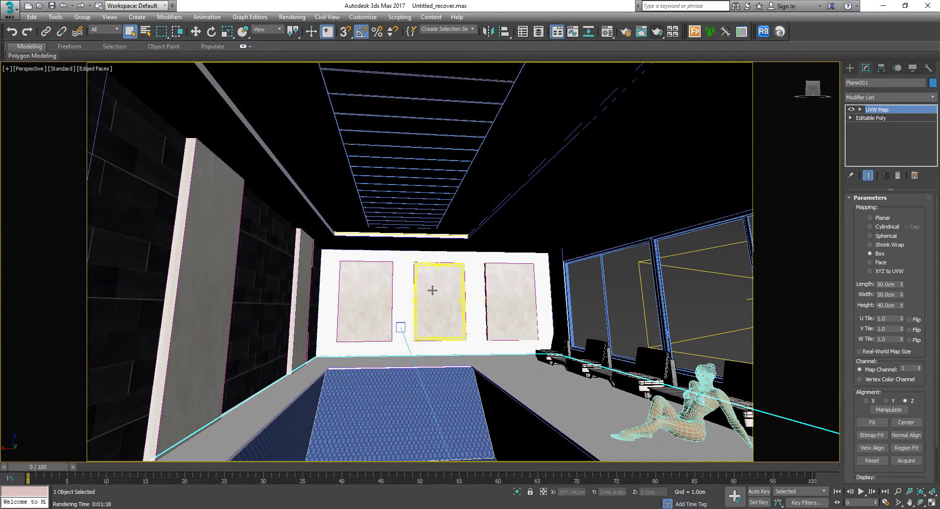
Render the pool interior from the PhysCamera001 view and inspect the image in the V-Ray frame buffer
key("c")
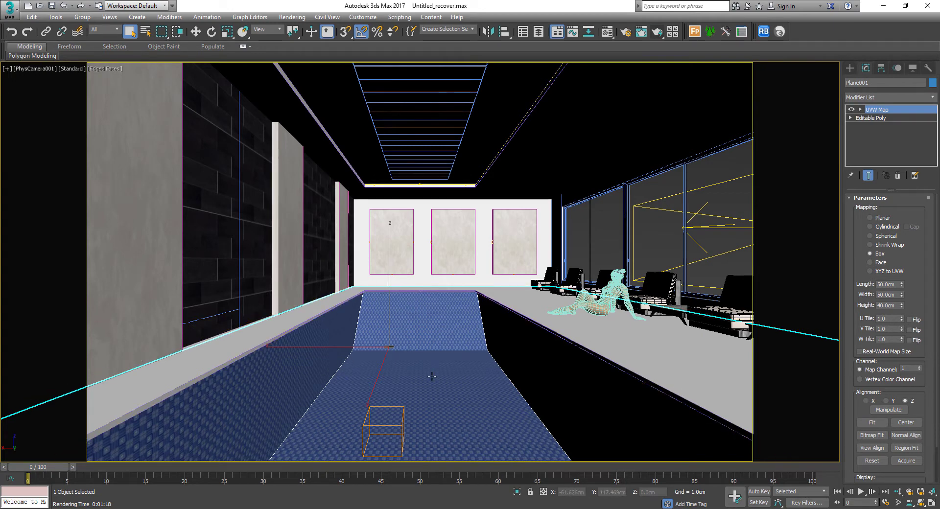
left_click(656, 33)
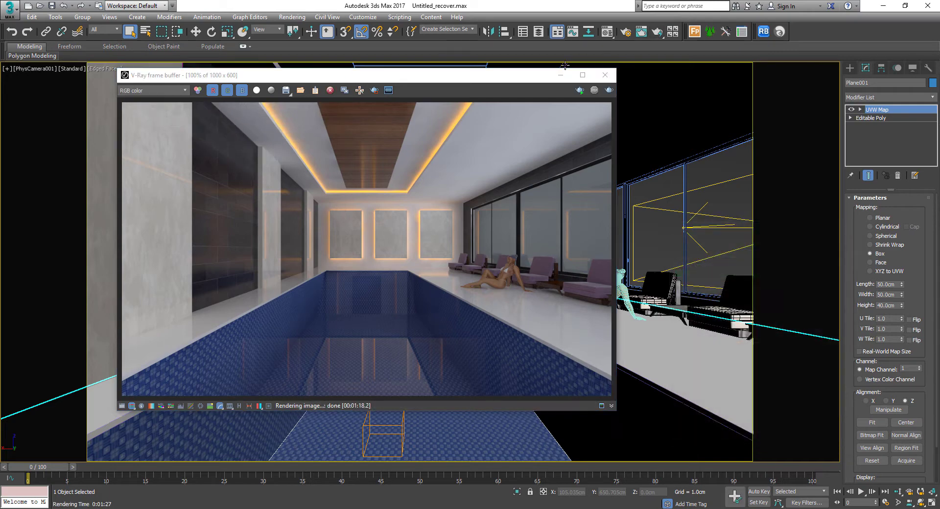
left_click_drag(482, 81, 500, 81)
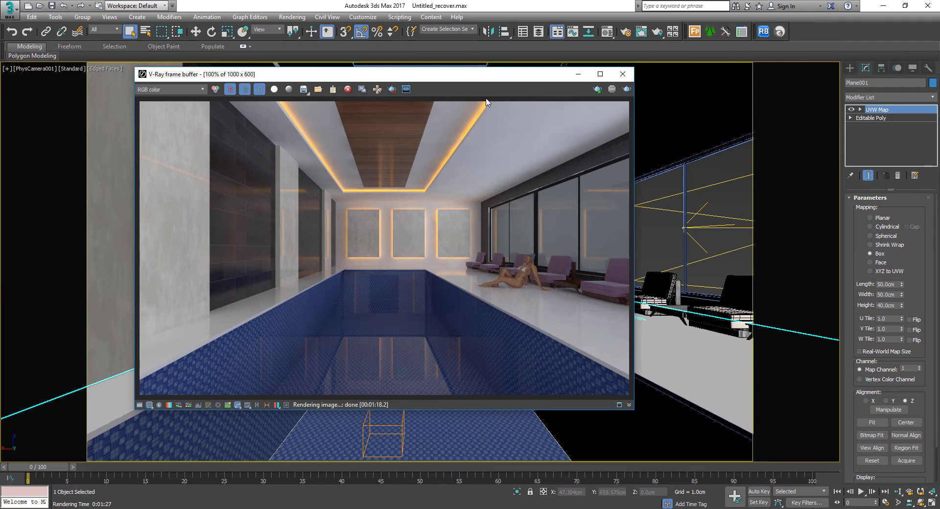
left_click_drag(485, 80, 492, 107)
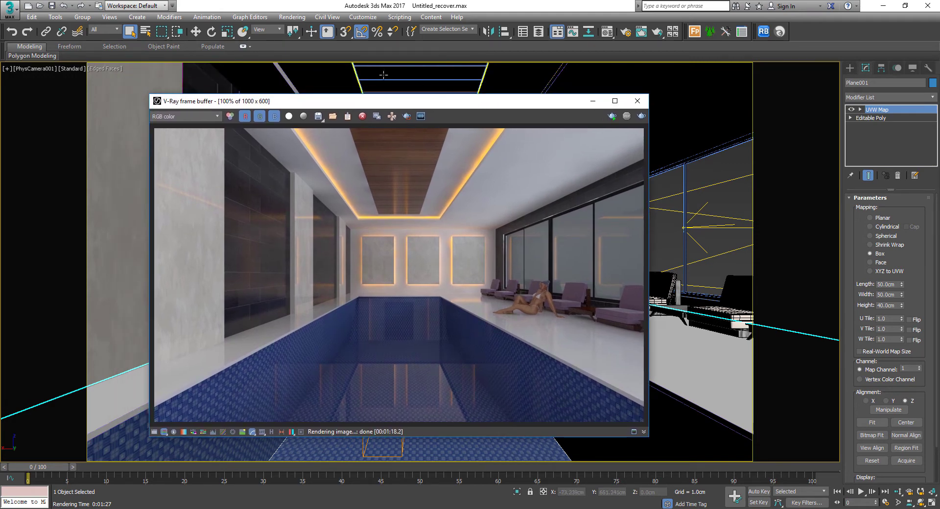
Assign a VRayHDRI map as the scene's environment background map
key("8")
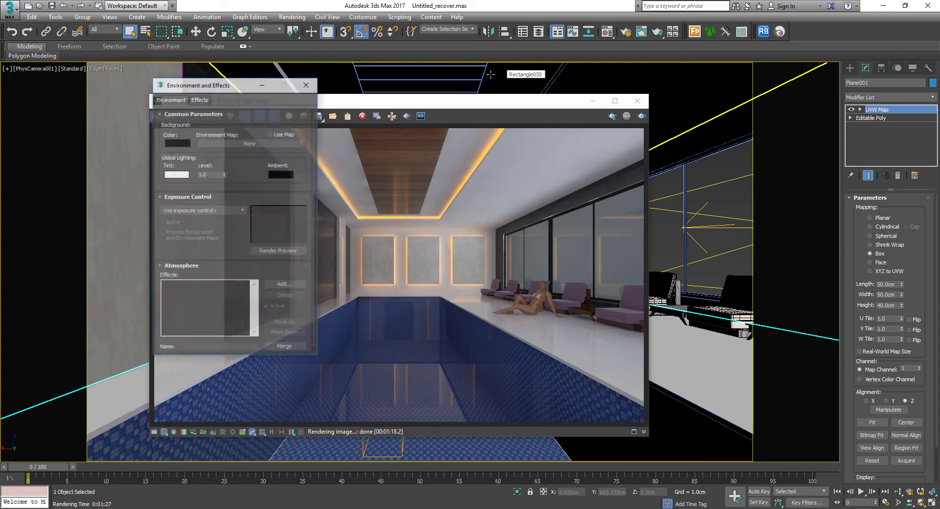
left_click_drag(234, 89, 343, 68)
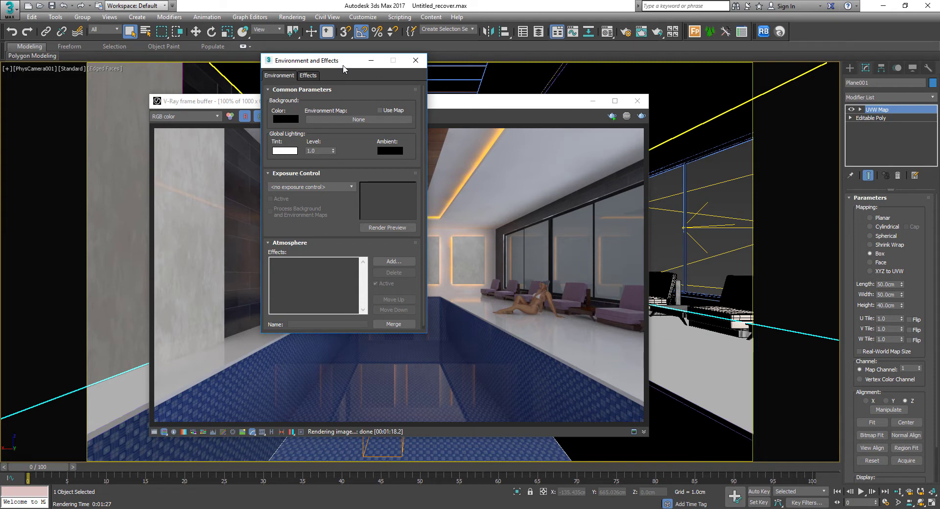
left_click(351, 122)
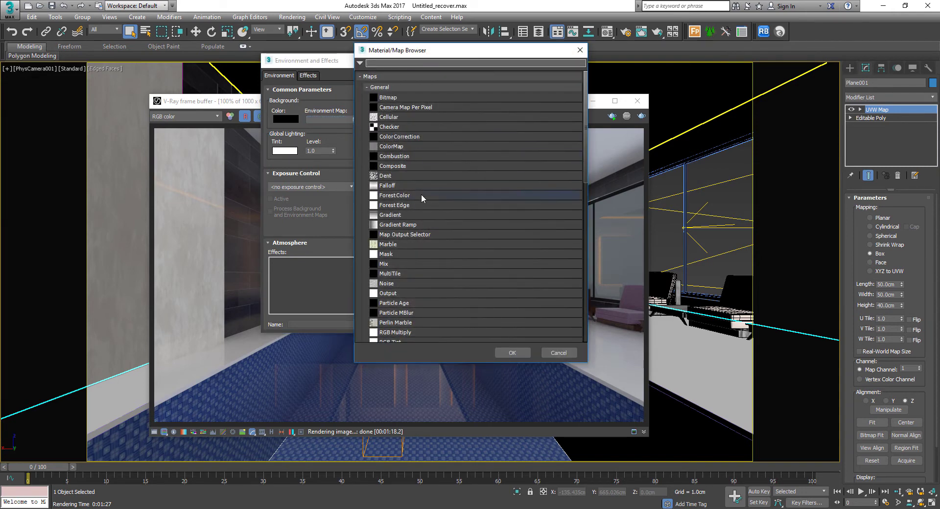
scroll(424, 256, "down", 3)
scroll(420, 272, "down", 8)
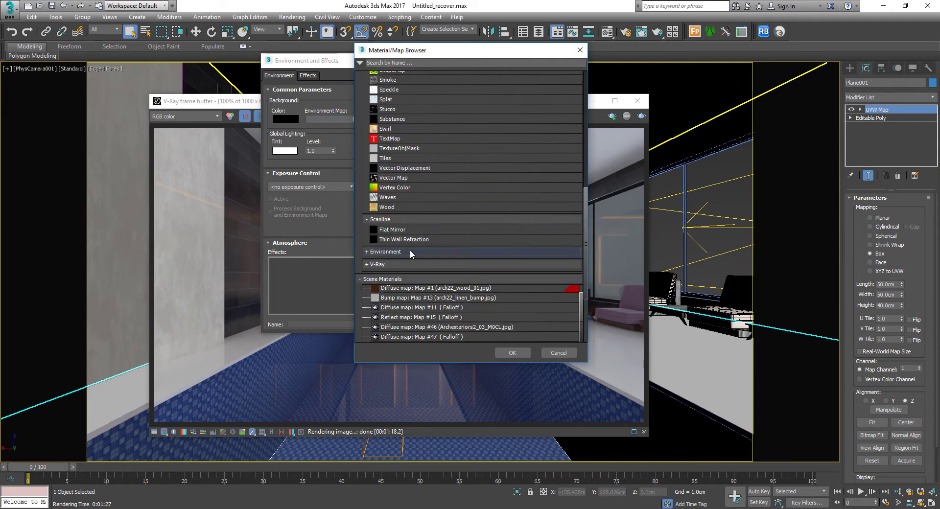
left_click(409, 264)
scroll(416, 279, "down", 3)
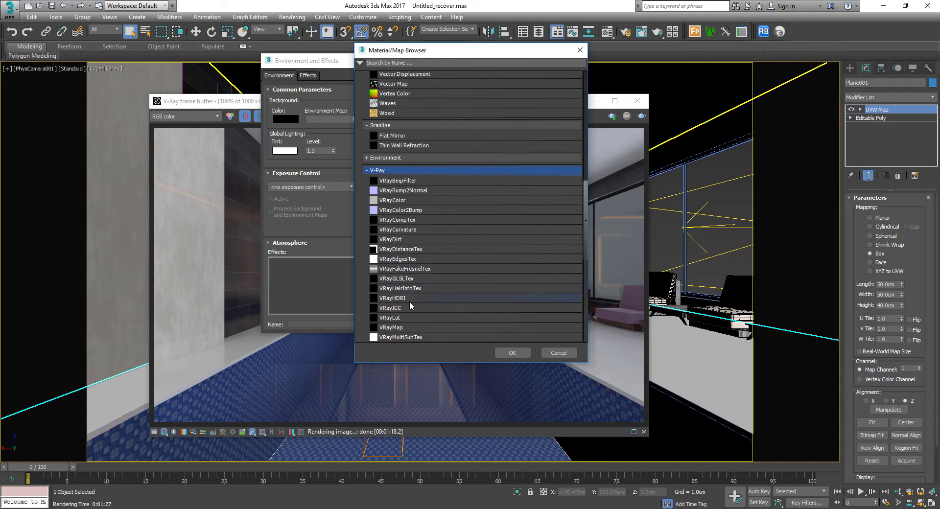
left_click(413, 298)
left_click(512, 353)
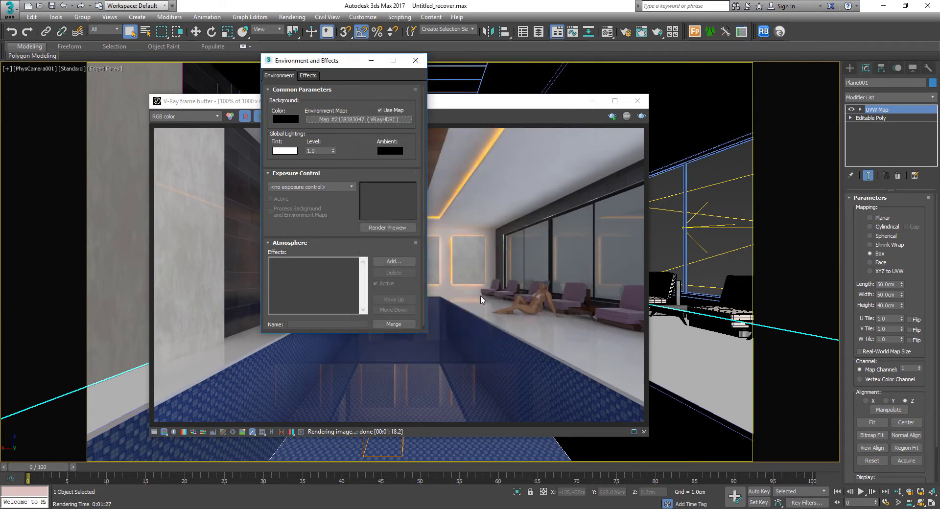
Place the environment map as an instance in an unused Material Editor sample slot
key("m")
left_click_drag(368, 120, 448, 179)
left_click_drag(463, 218, 492, 185)
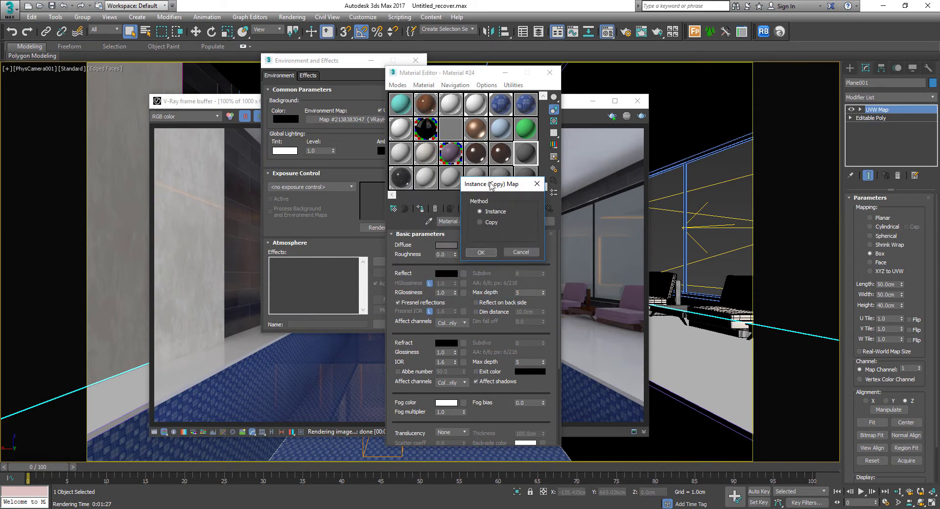
left_click(482, 253)
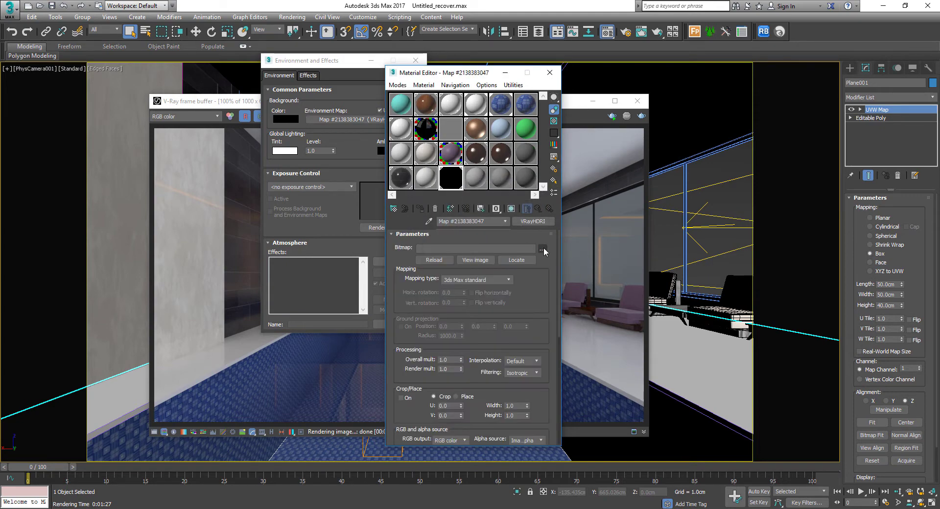
Load the autumn_park_2k HDR image from the hdri images\new folder as the VRayHDRI bitmap
left_click(542, 249)
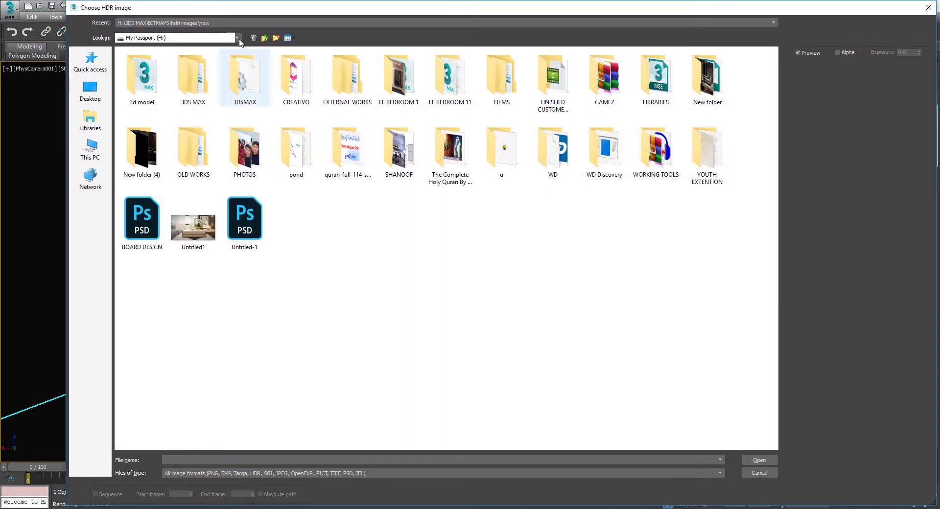
left_click(229, 24)
left_click(228, 32)
left_click(192, 78)
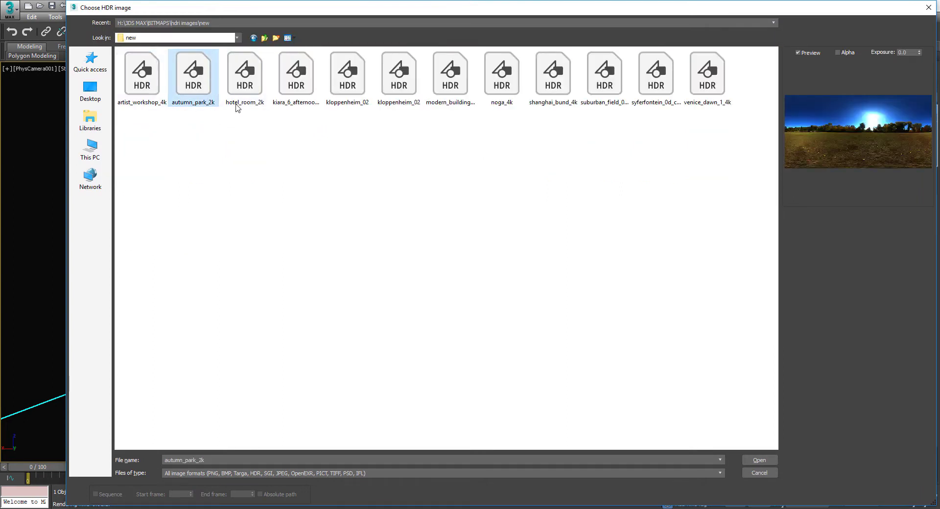
left_click(384, 158)
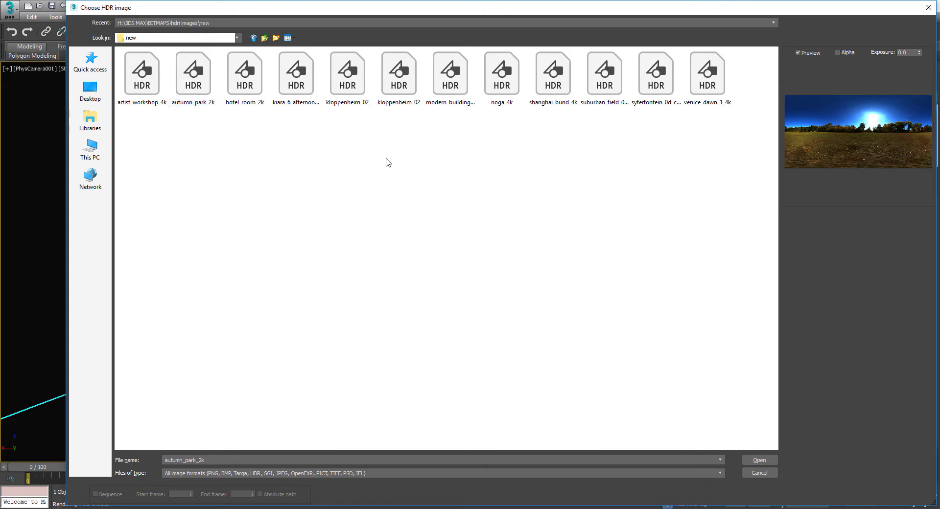
left_click(199, 90)
left_click(758, 460)
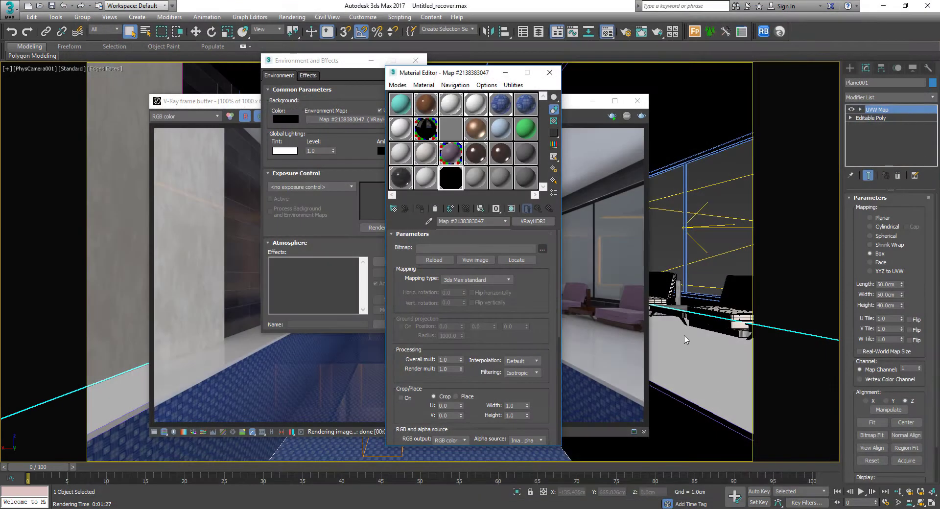
Set the HDRI map's mapping type to Spherical and close the material and environment settings
left_click_drag(482, 77, 626, 64)
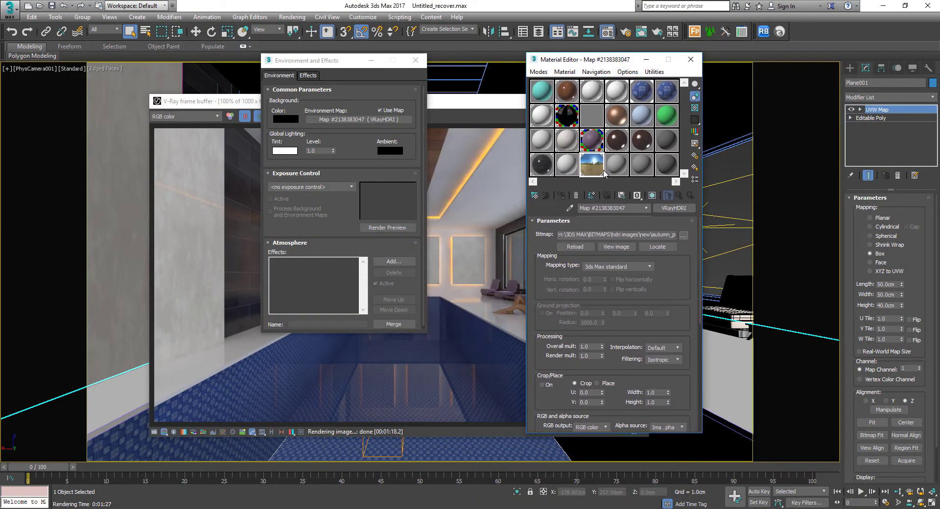
left_click(598, 274)
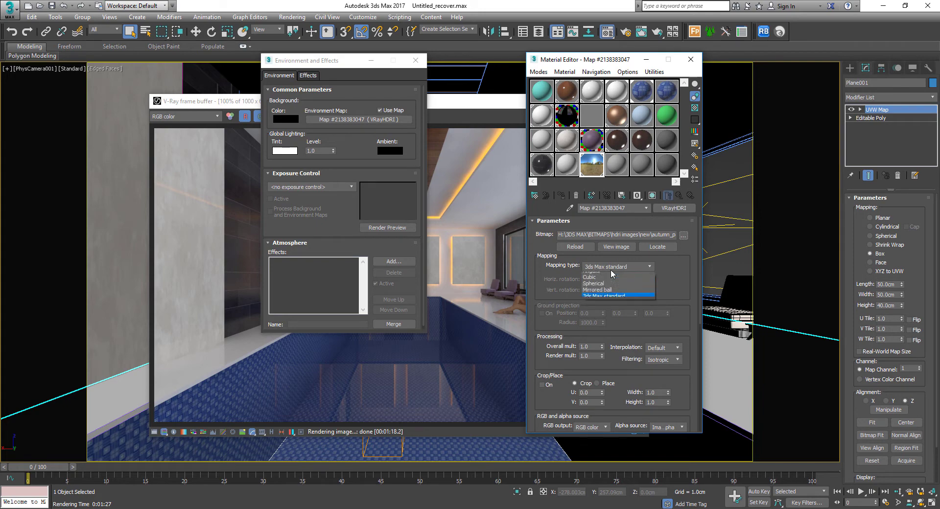
left_click(611, 289)
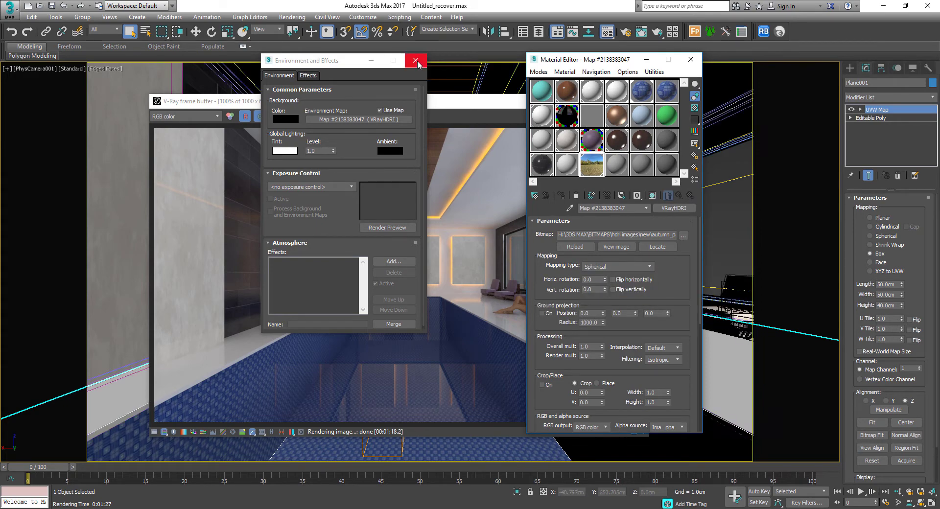
left_click(416, 61)
left_click(690, 59)
Run a test render to check the HDRI background through the windows, stop it, and close the frame buffer
left_click_drag(489, 105, 504, 79)
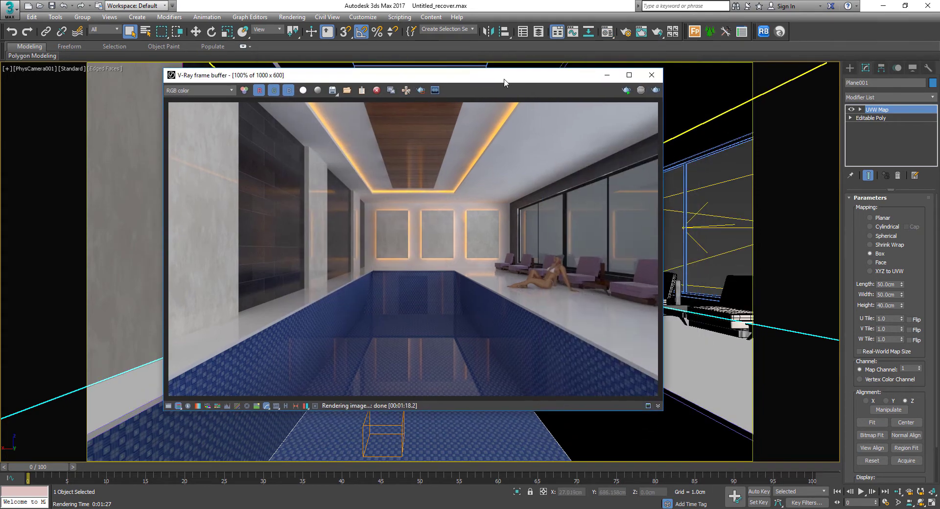
left_click(656, 90)
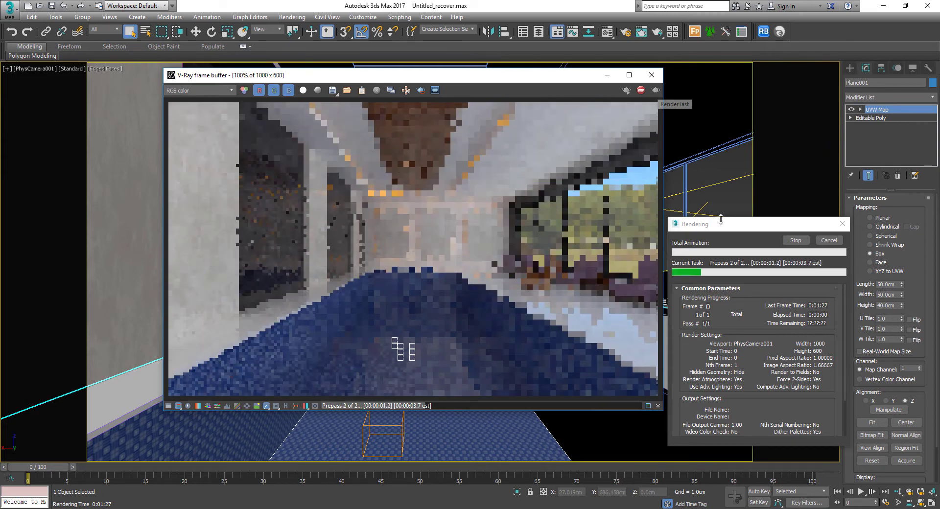
left_click_drag(724, 224, 701, 175)
left_click(784, 193)
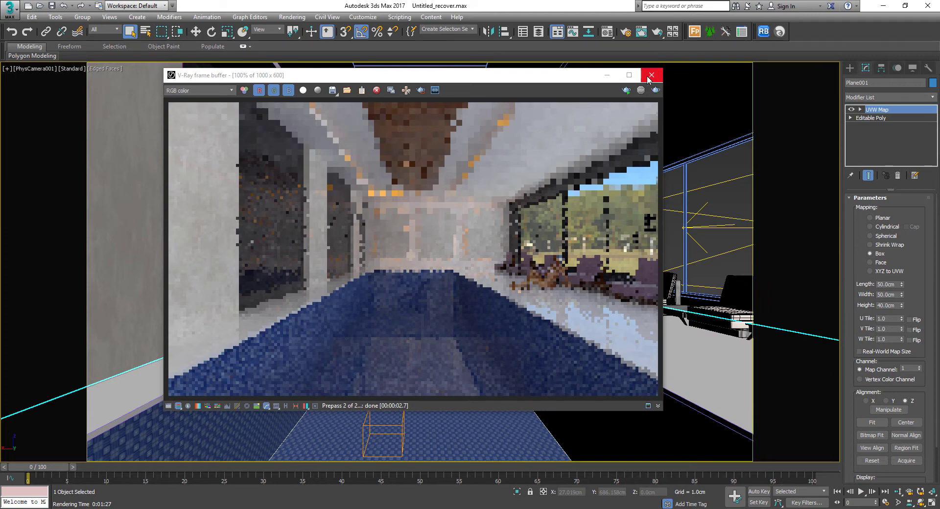
left_click(651, 76)
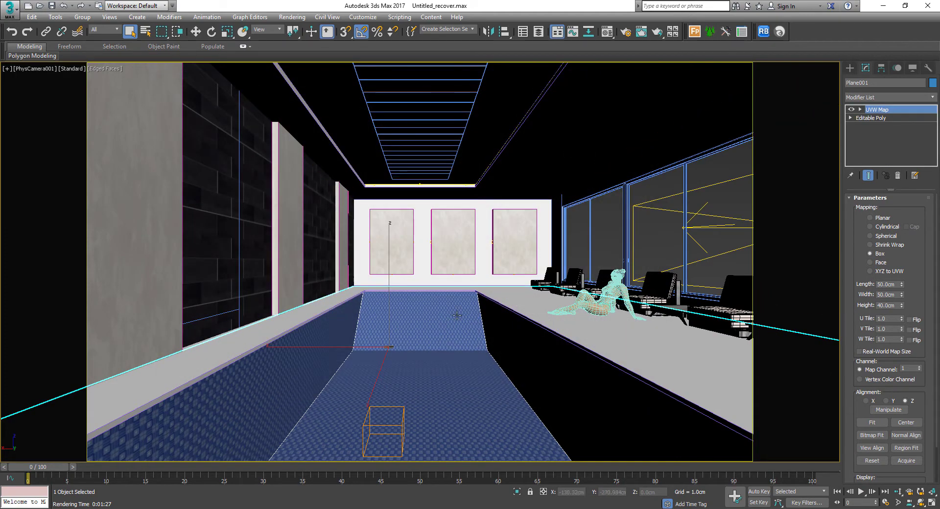
left_click(849, 68)
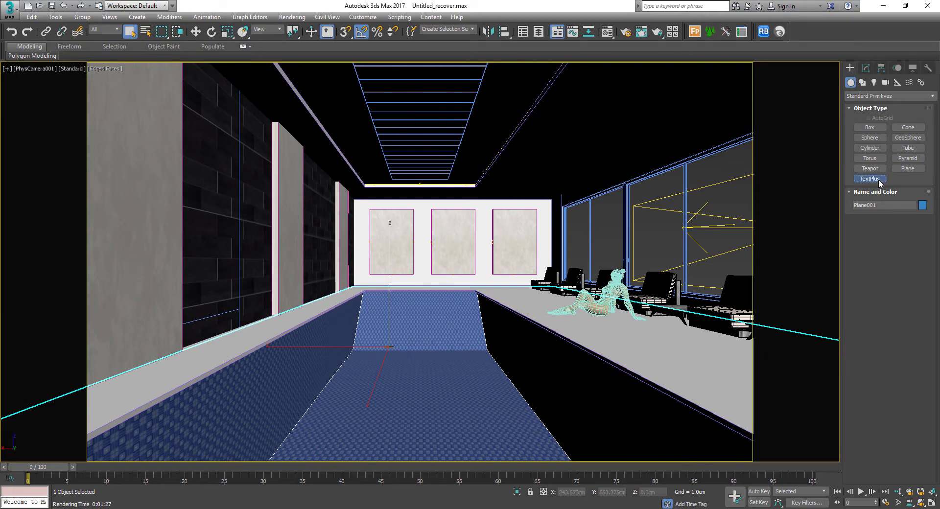
left_click(907, 168)
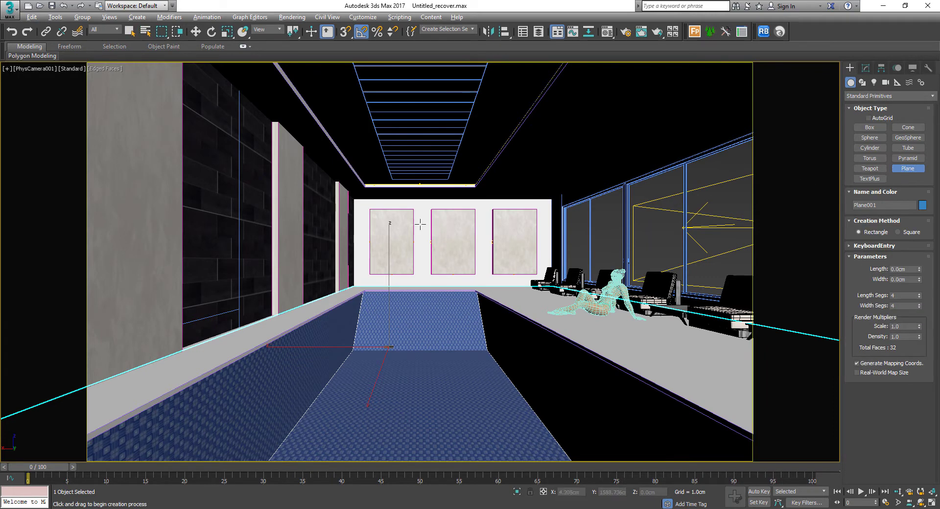
key("alt+w")
key("alt+w")
scroll(374, 143, "up", 5)
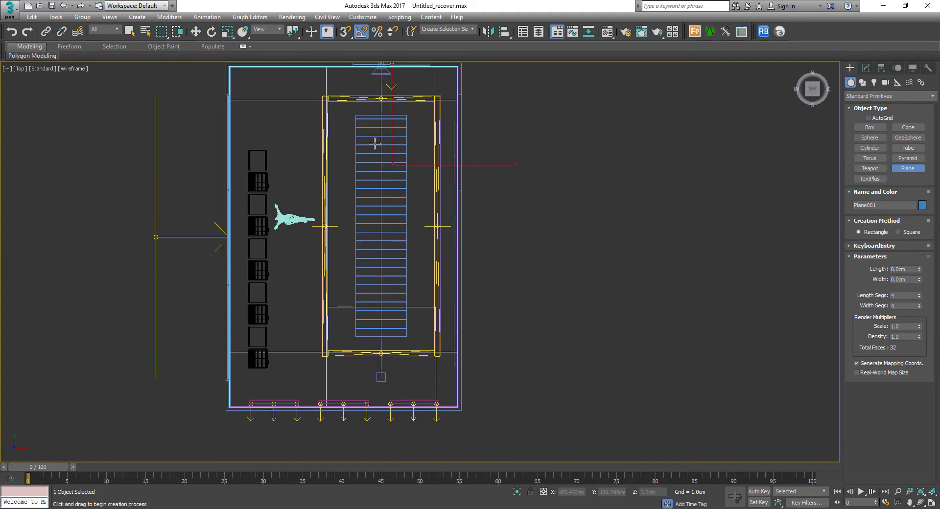
right_click(375, 143)
Isolate the pool basin and the surrounding floor, and clear the selection
key("alt+w")
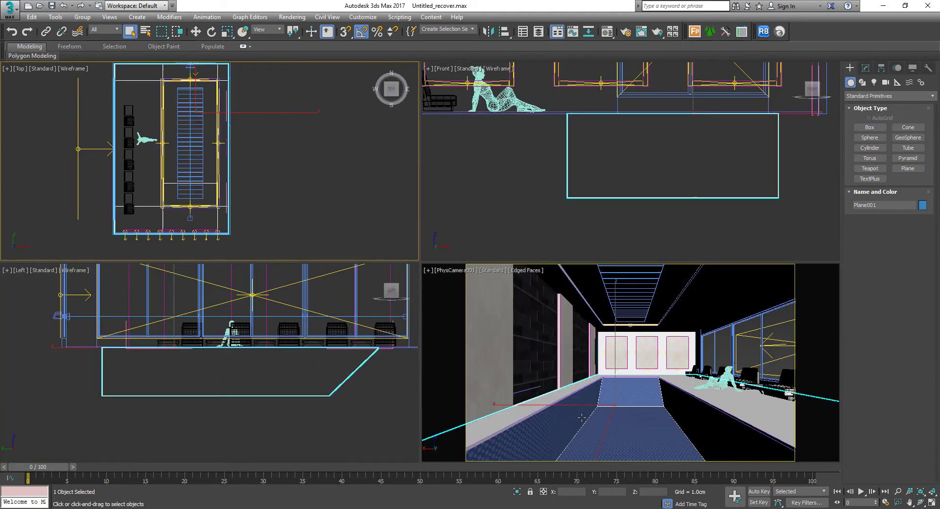
right_click(562, 392)
left_click(536, 408, "ctrl")
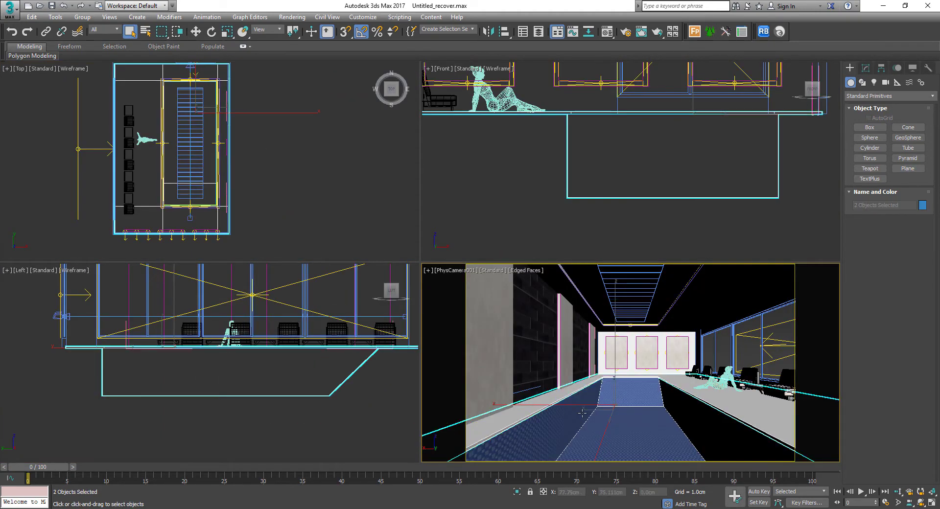
key("alt+q")
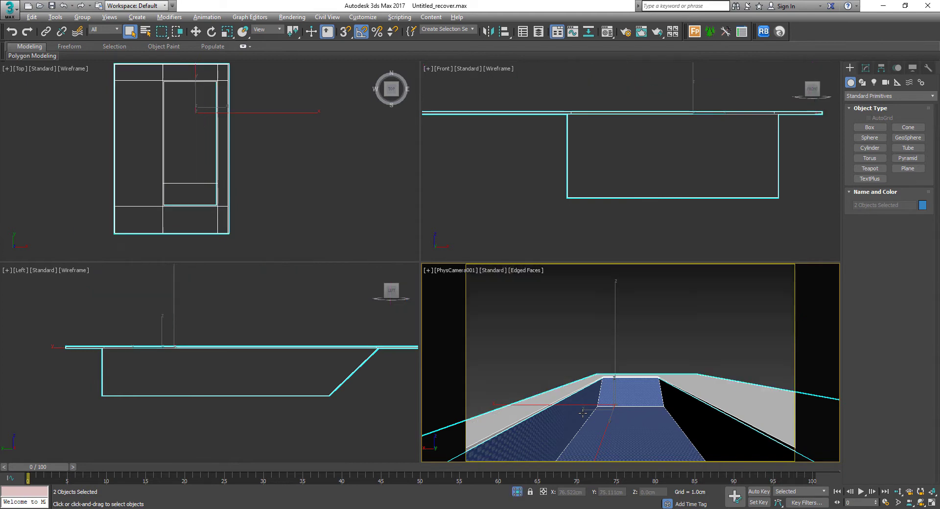
key("ctrl+d")
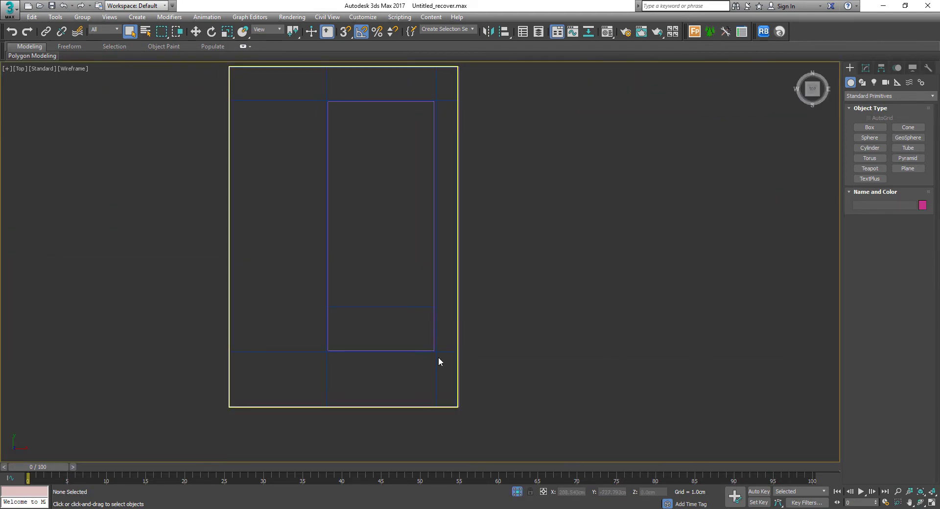
Create a plane of about 1192 x 545 cm in the Top view, slightly overlapping the pool opening on all sides
left_click(894, 167)
left_click_drag(321, 96, 441, 356)
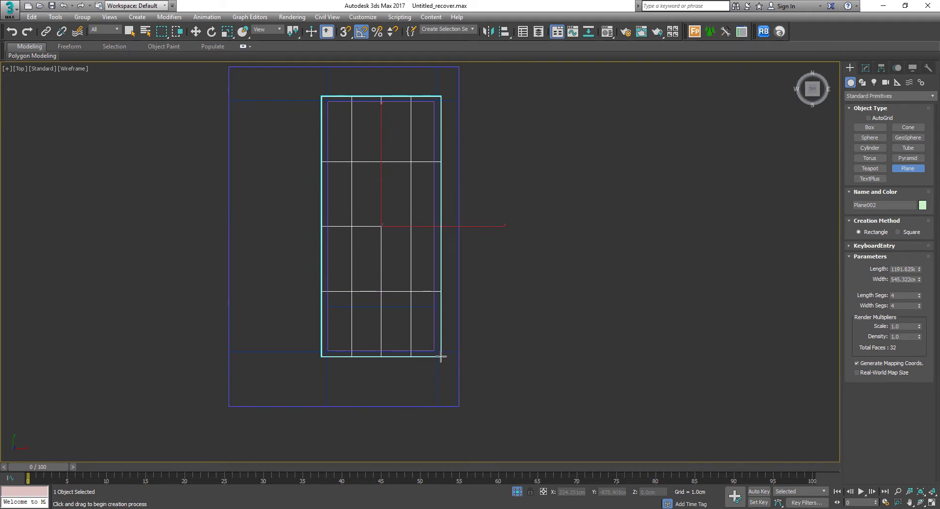
left_click_drag(440, 356, 440, 356)
key("w")
Return to the camera view and reduce the new plane's length and width segments to 1 each
key("alt+w")
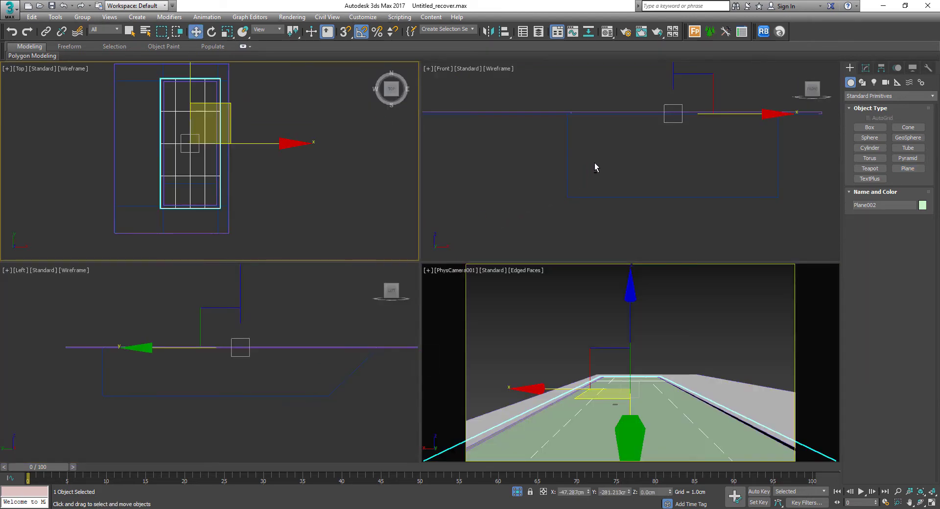
key("alt+w")
key("c")
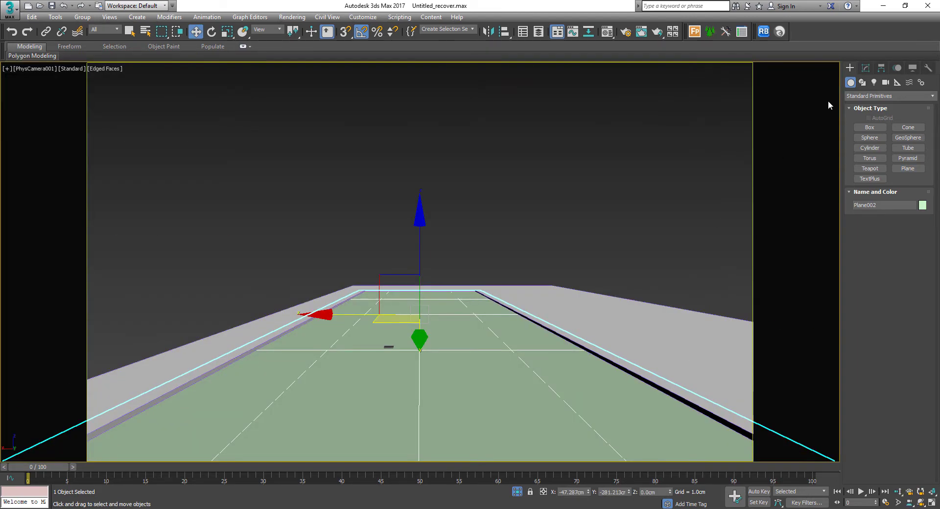
left_click(865, 68)
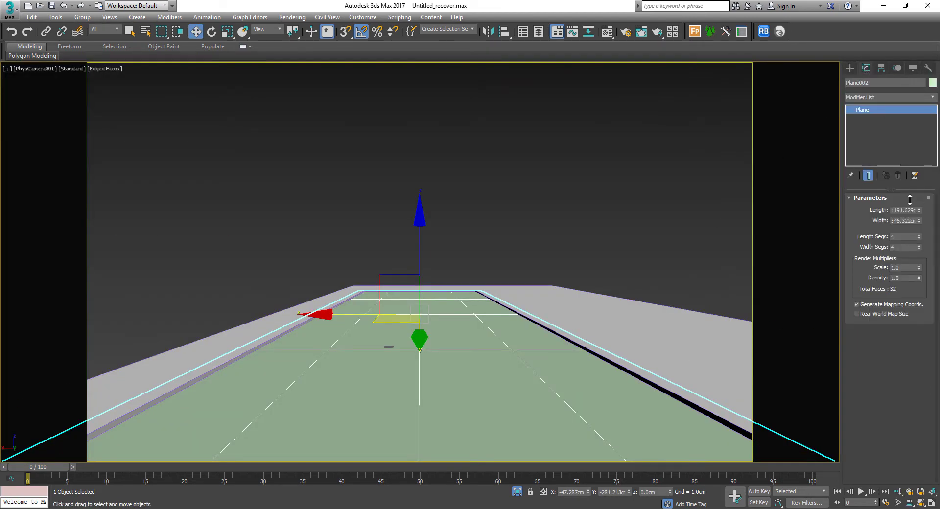
right_click(919, 239)
right_click(919, 249)
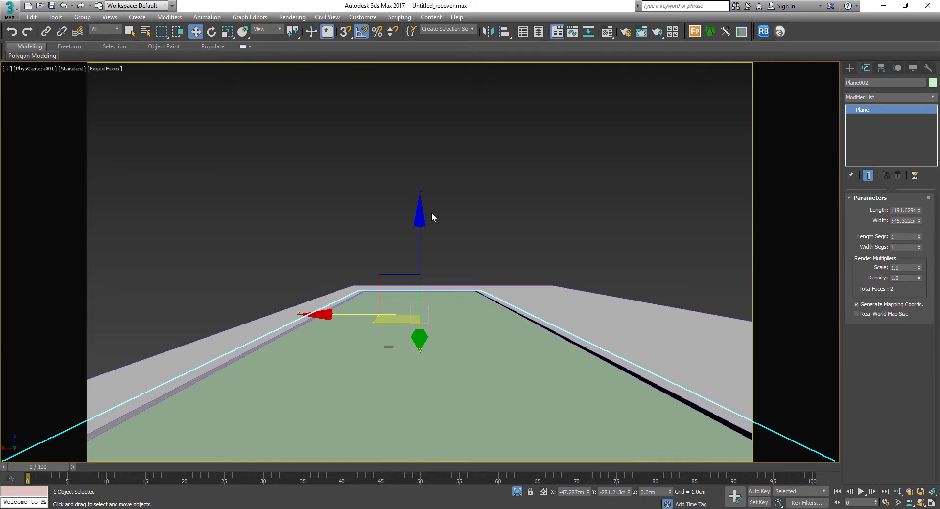
Lower the water plane about 5 cm below the floor level in the Front view, and return to the camera view
key("alt+w")
key("alt+w")
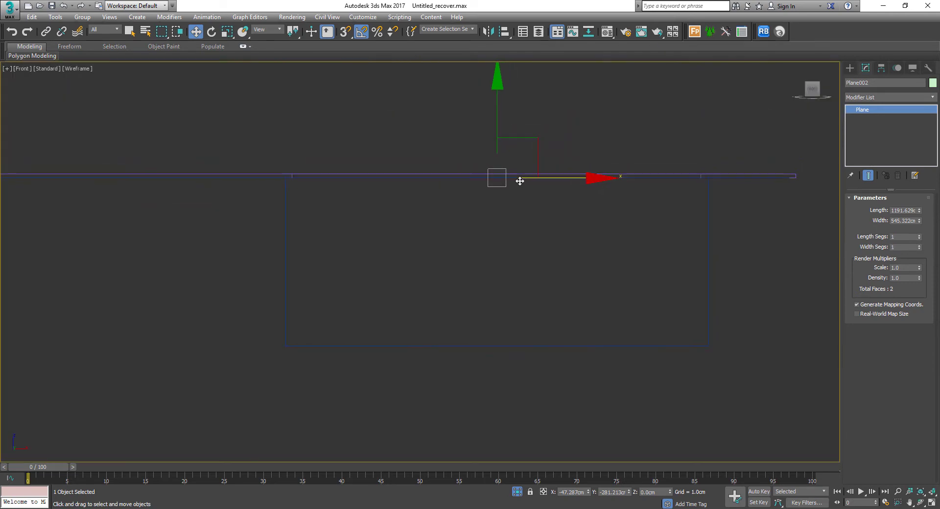
left_click_drag(501, 102, 507, 108)
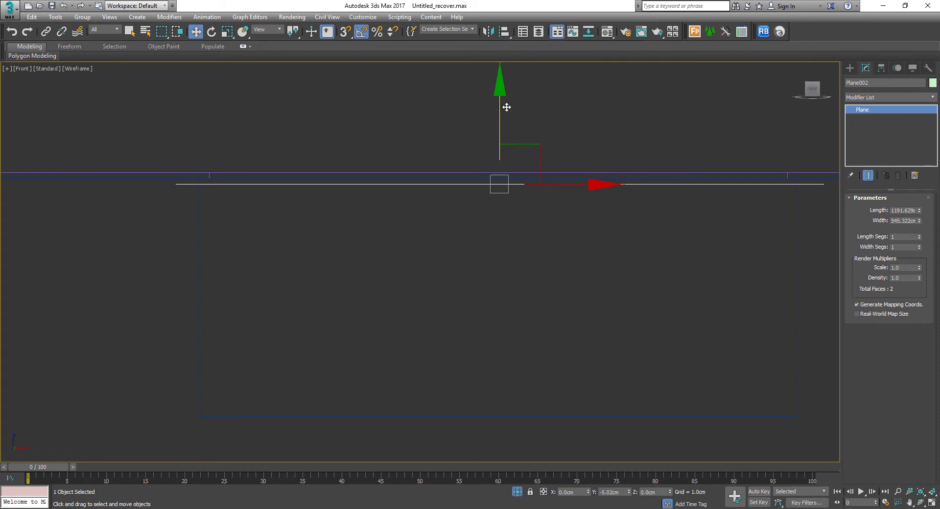
key("alt+w")
key("alt+w")
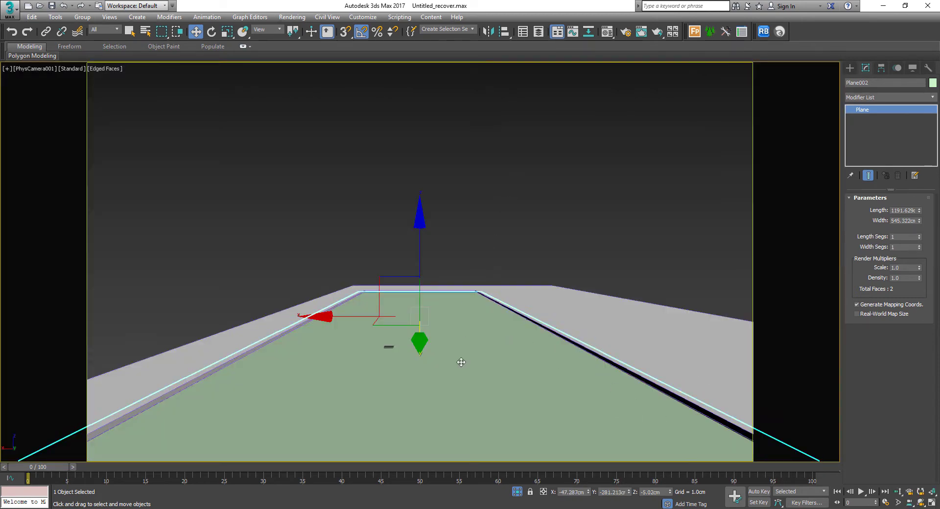
Open the Material Editor and name an unused VRayMtl material "water"
key("m")
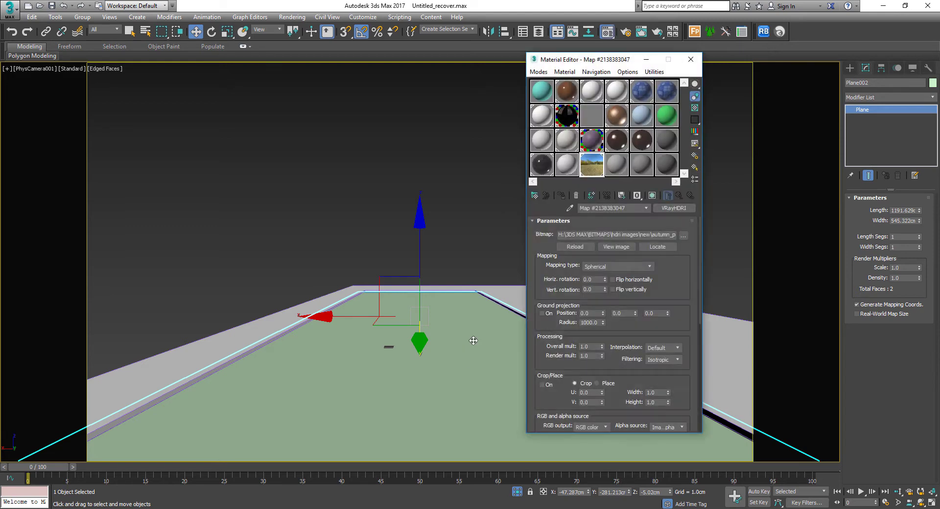
left_click_drag(627, 59, 644, 50)
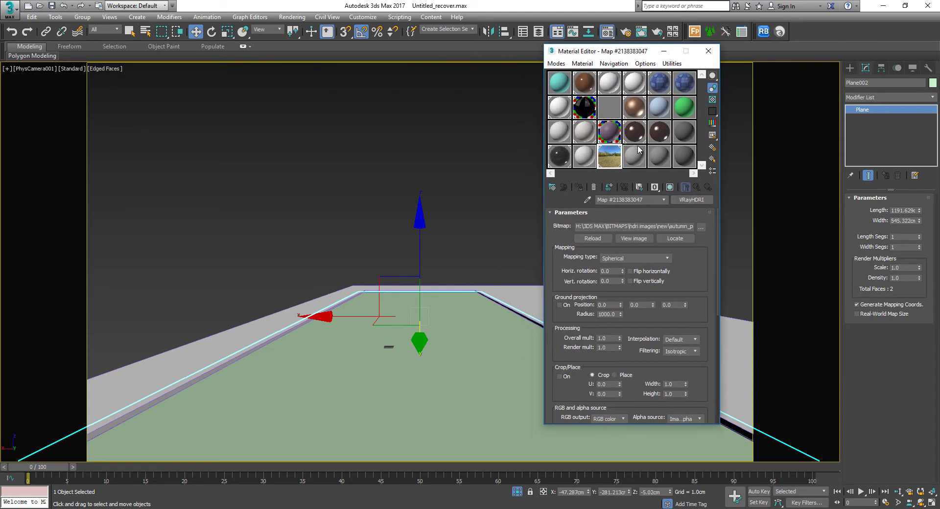
left_click(636, 153)
type("water")
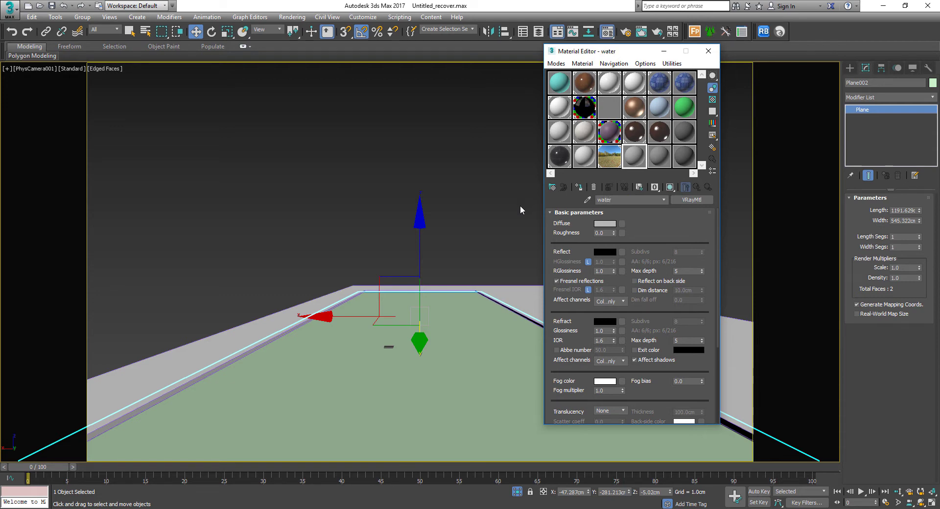
left_click_drag(624, 54, 622, 42)
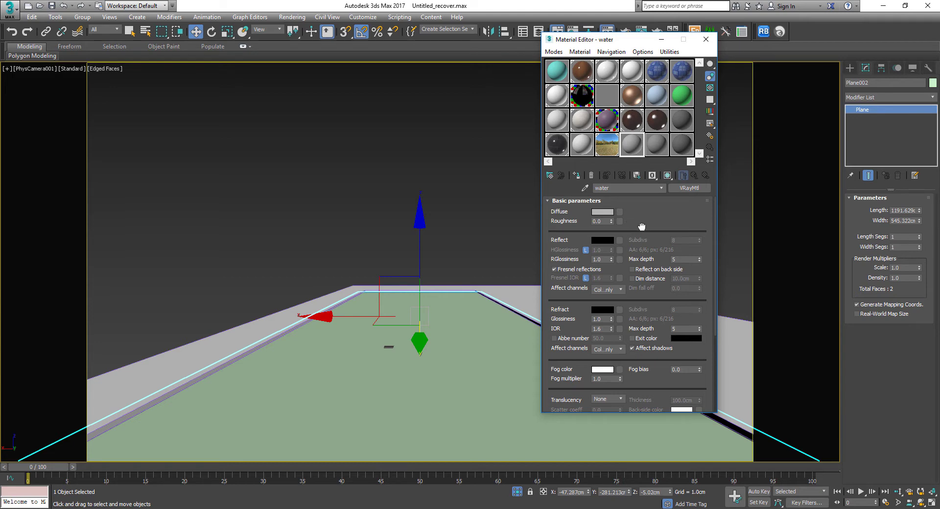
Assign a Noise map to the Bump channel of the water material
scroll(642, 215, "down", 2)
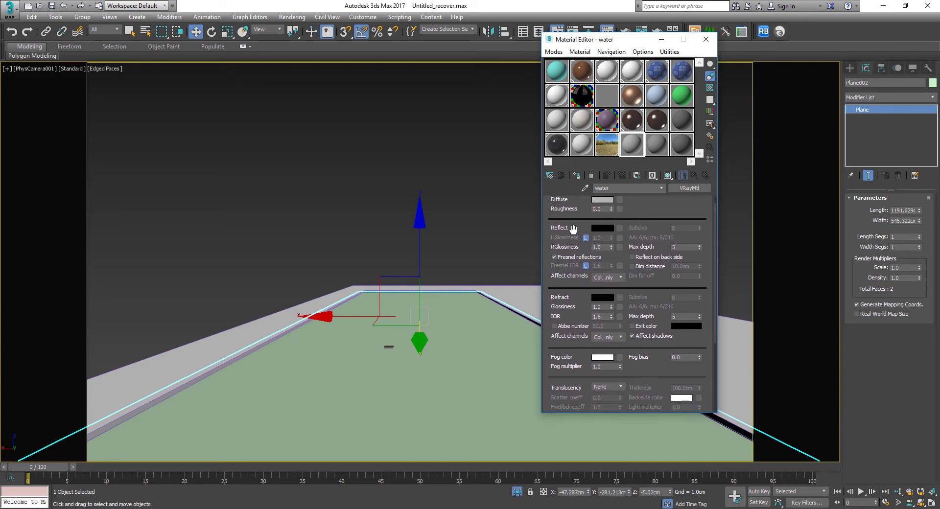
scroll(572, 228, "down", 1)
scroll(570, 311, "down", 10)
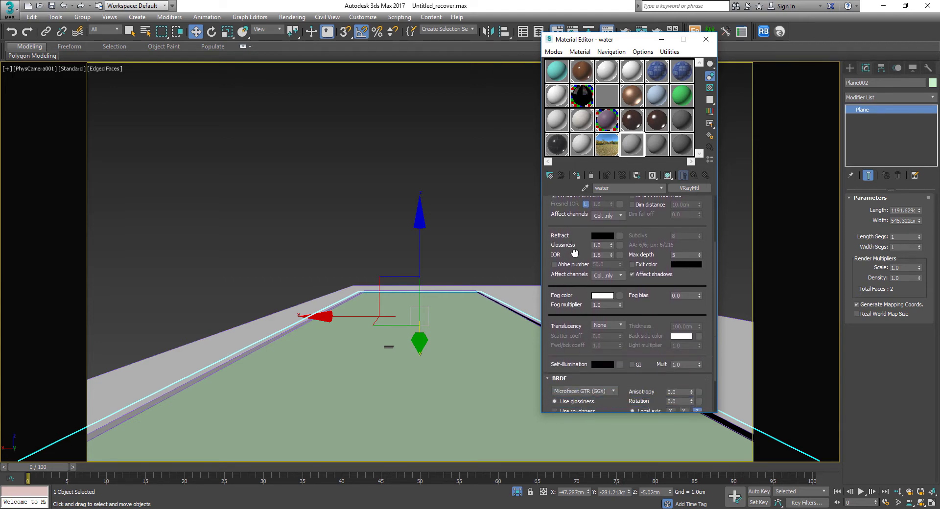
left_click(560, 396)
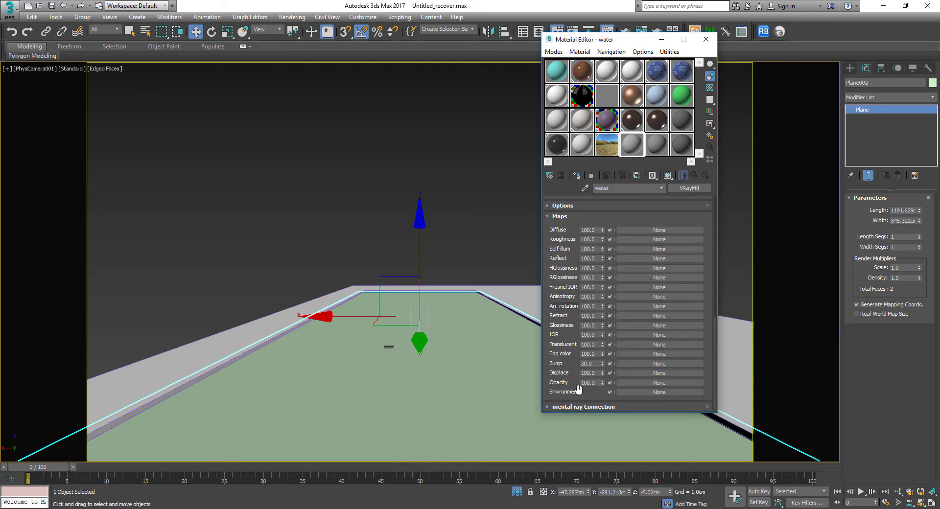
left_click(635, 363)
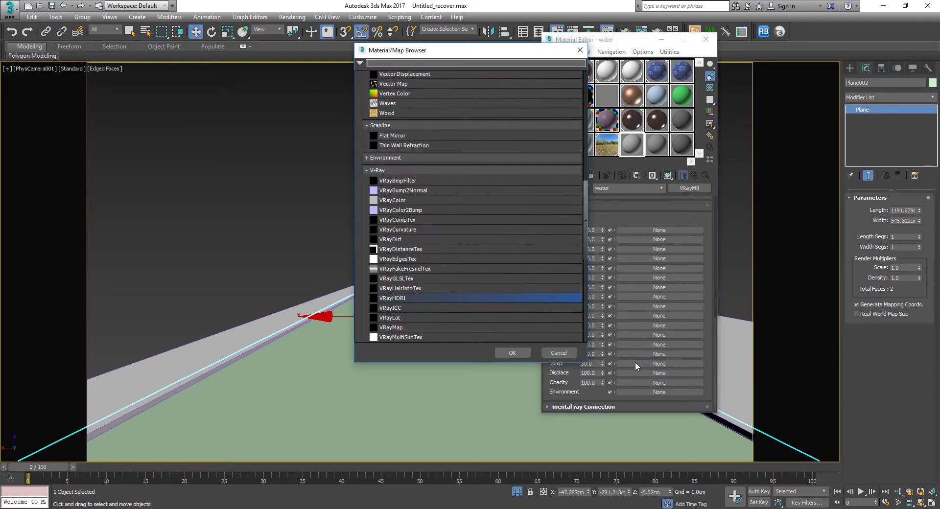
left_click(460, 220)
scroll(440, 244, "up", 3)
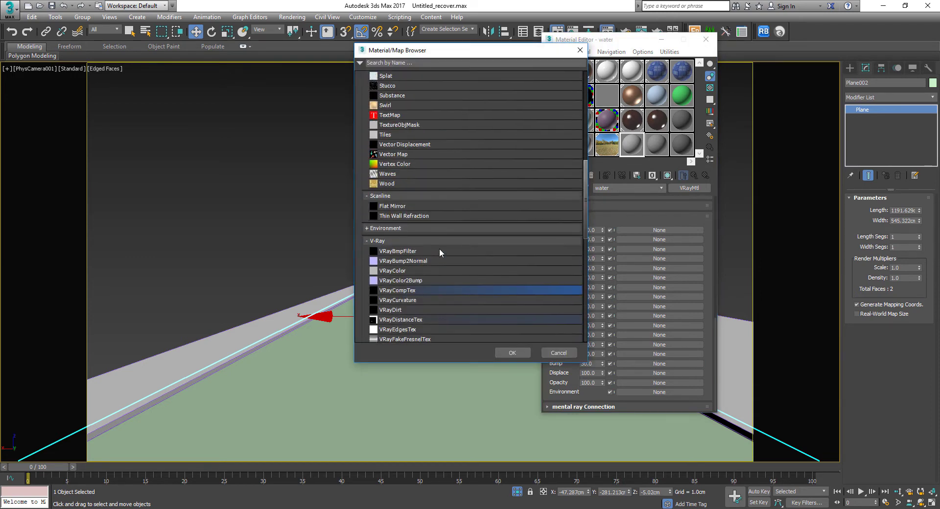
scroll(439, 248, "up", 7)
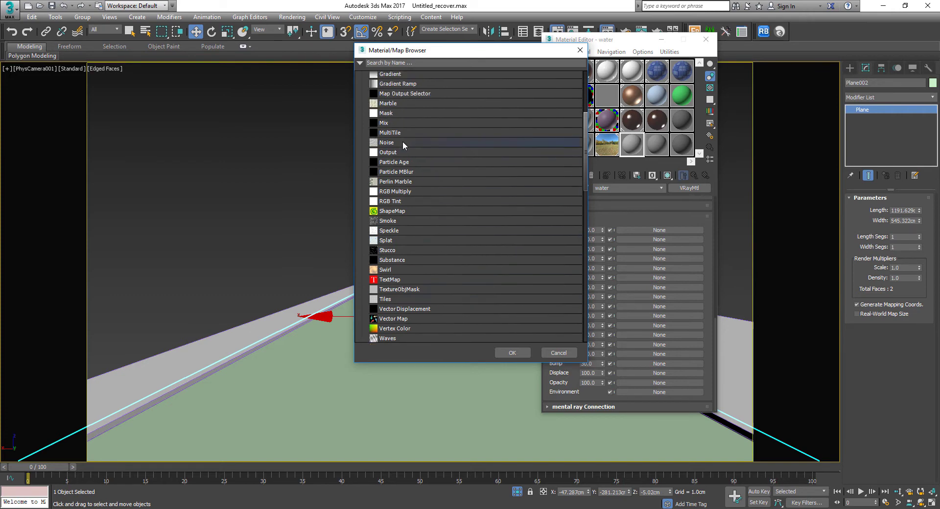
left_click(403, 142)
scroll(412, 169, "up", 6)
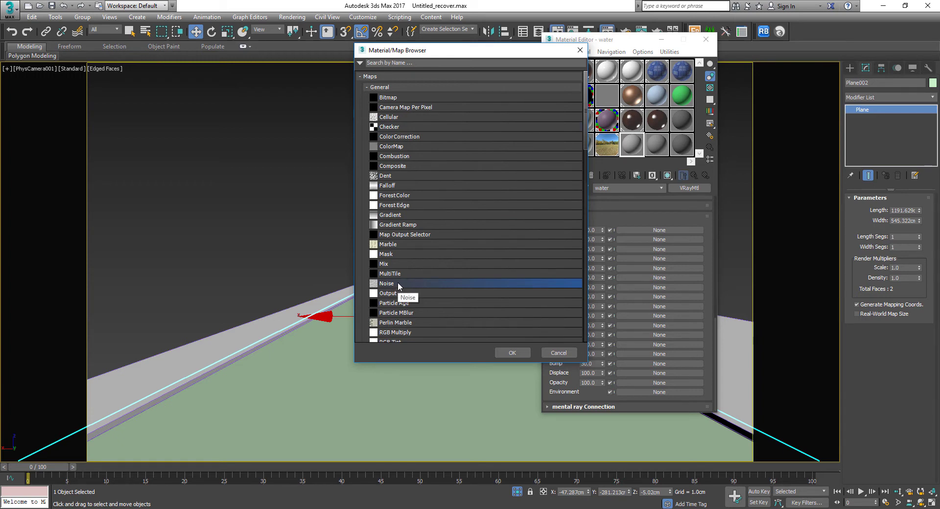
left_click(515, 354)
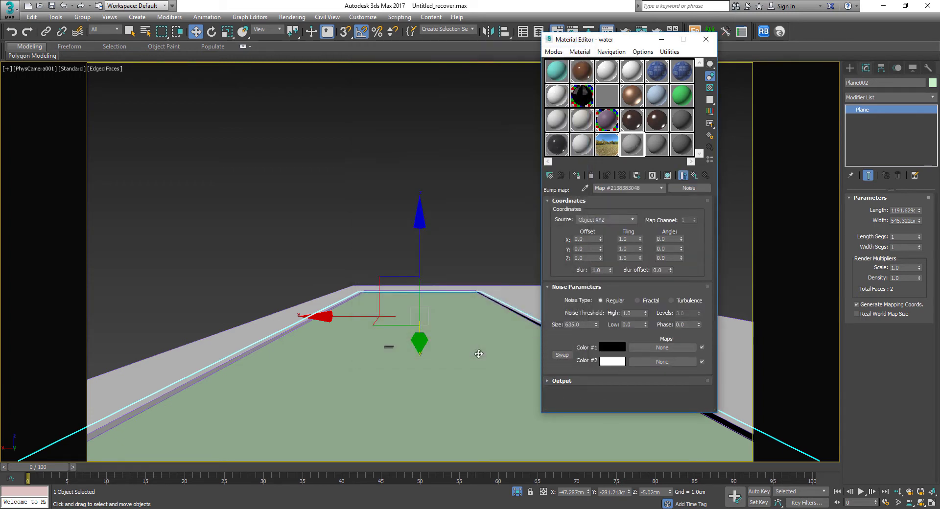
Inspect the noise bump on the enlarged material sample, and close the preview
double_click(631, 149)
left_click_drag(404, 54, 343, 54)
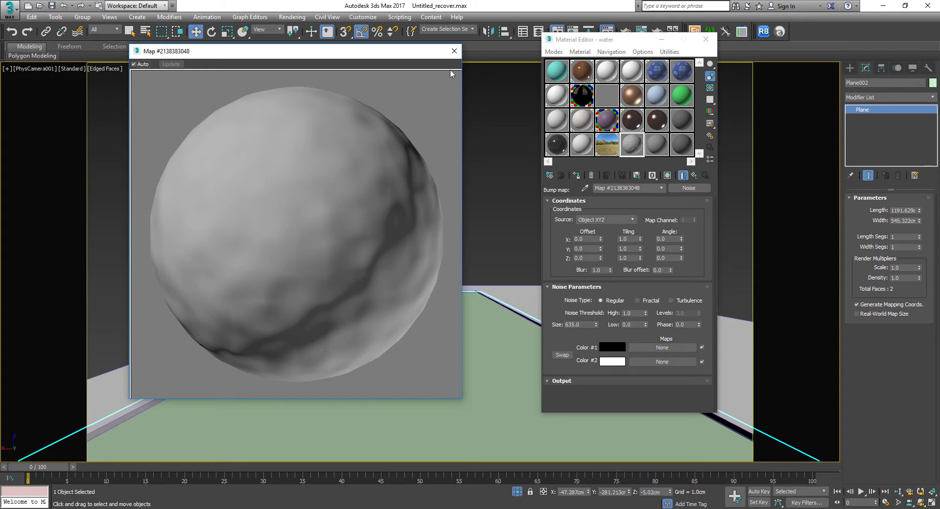
left_click(454, 51)
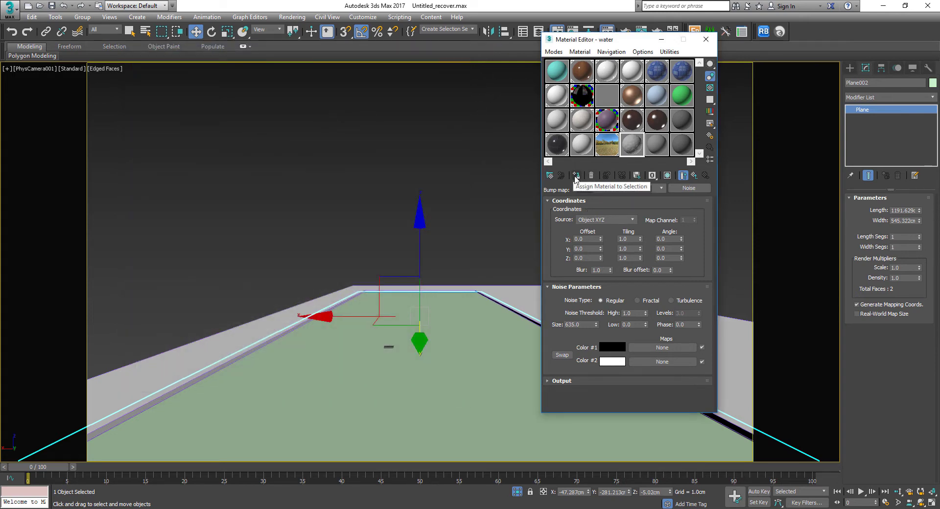
Assign the water material to the selected plane and display its noise map in the viewport
left_click(576, 176)
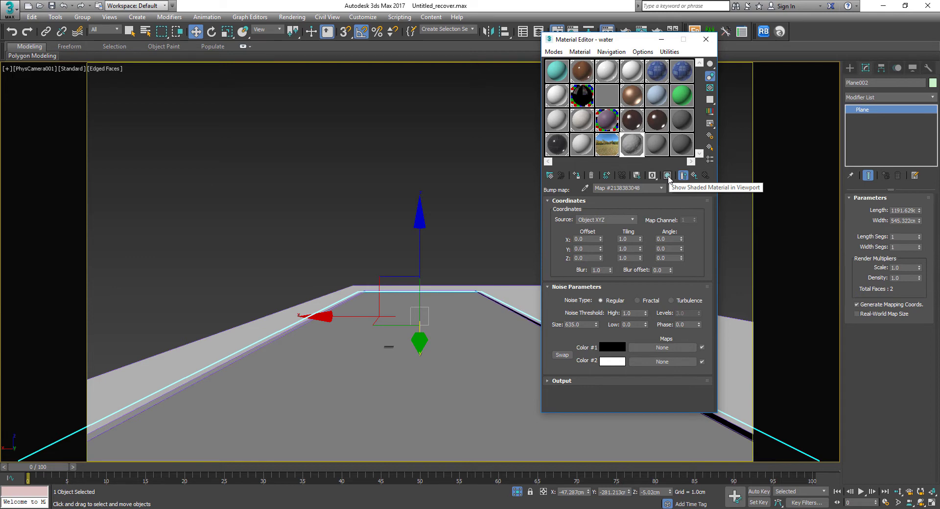
left_click(667, 176)
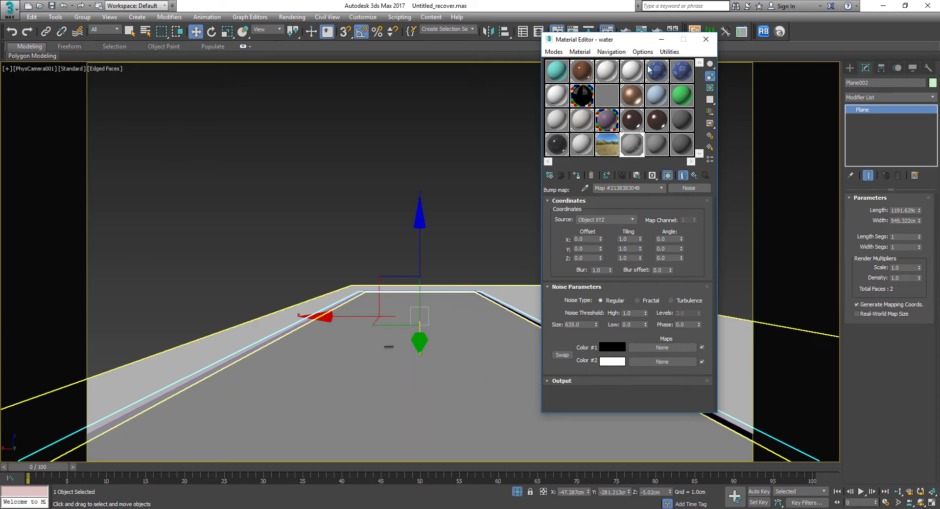
left_click_drag(612, 36, 684, 52)
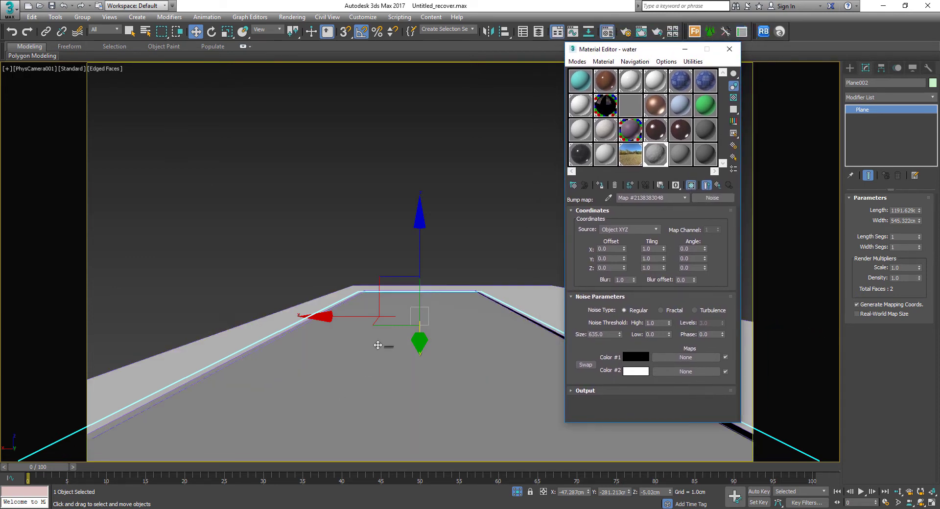
Try noise sizes of 50 and 10 on the water plane, and set the size to 5
left_click(591, 334)
type("50")
key("Return")
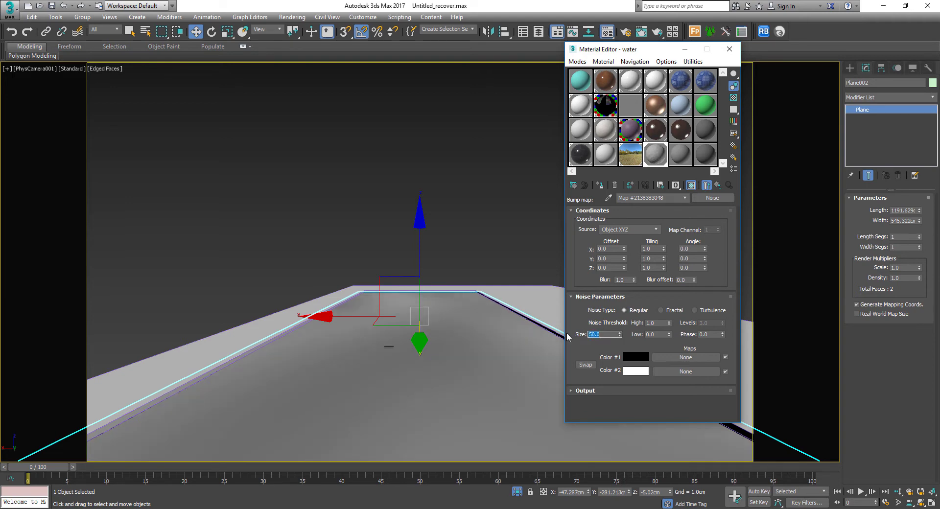
type("10")
key("Return")
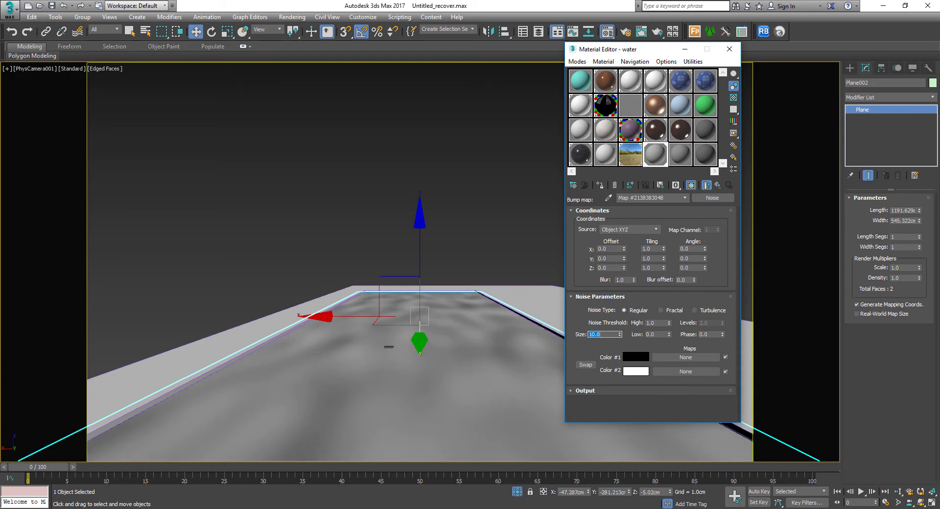
left_click(458, 369)
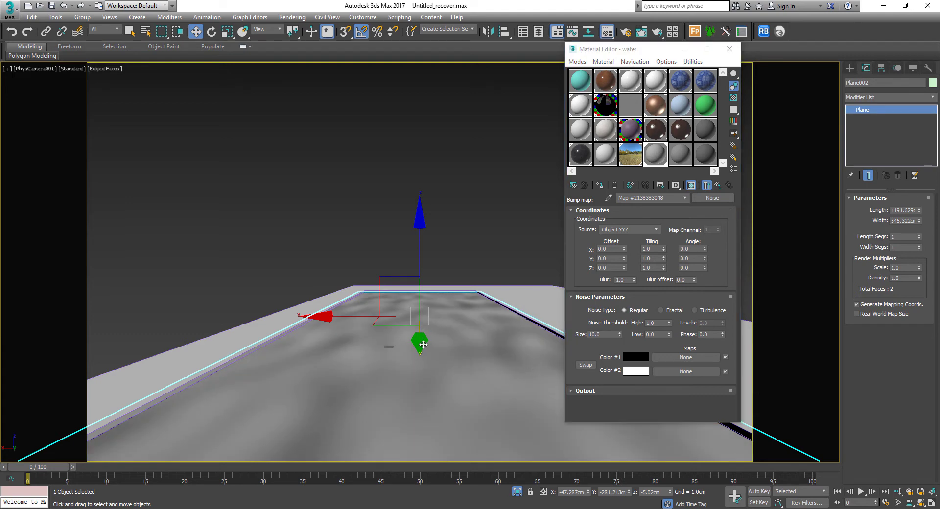
left_click(601, 334)
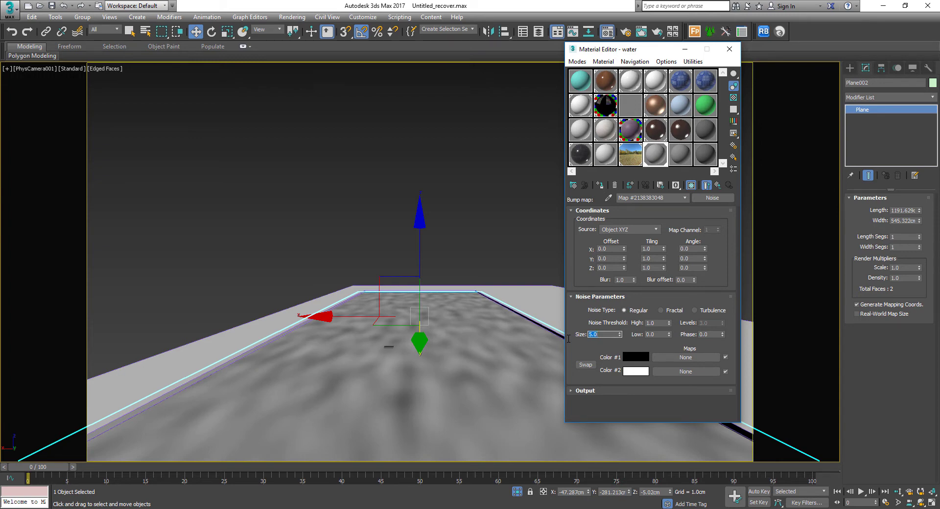
left_click_drag(644, 54, 676, 73)
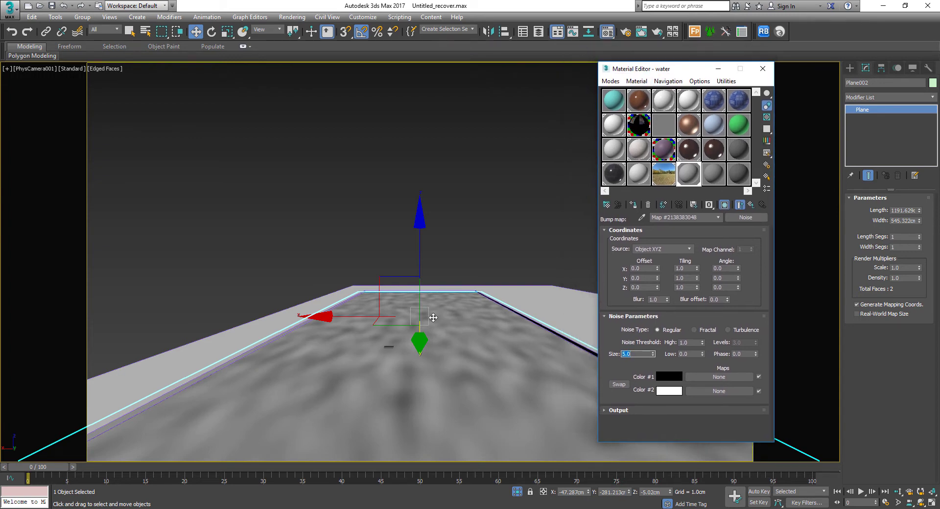
Exit isolation, cancel the full test render, and render only a region over the water in the V-Ray frame buffer
left_click(517, 492)
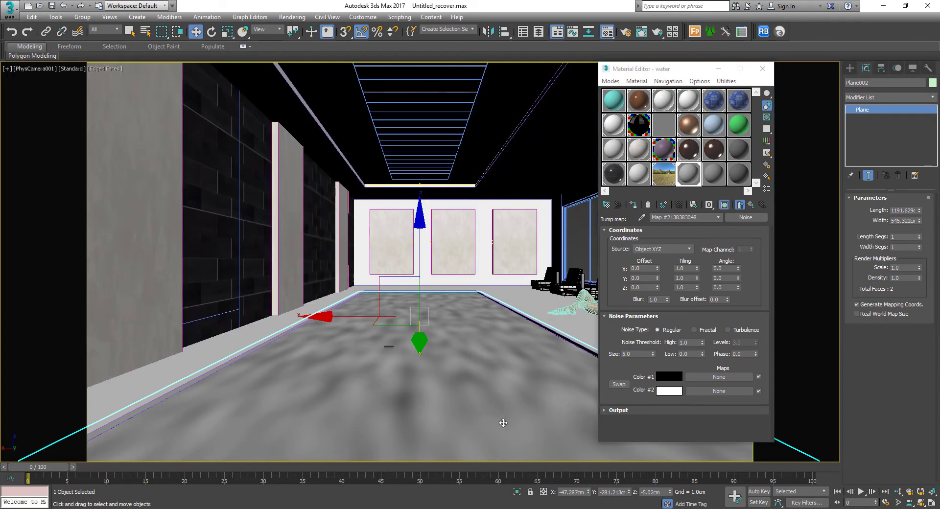
left_click(657, 33)
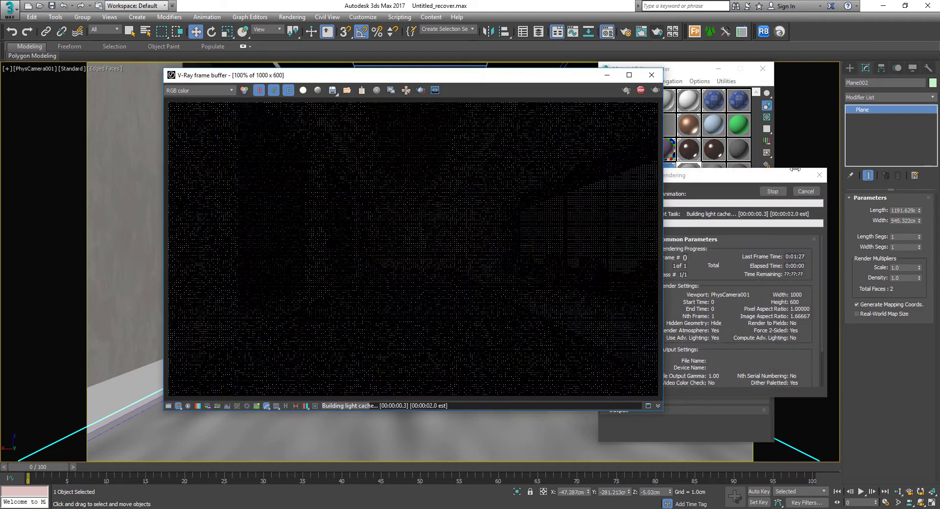
left_click(805, 192)
left_click(420, 92)
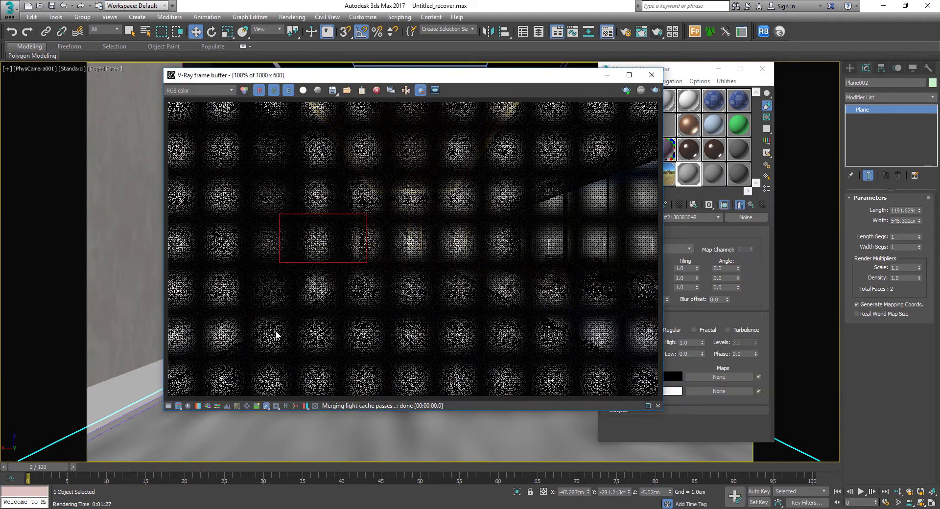
left_click_drag(283, 297, 520, 405)
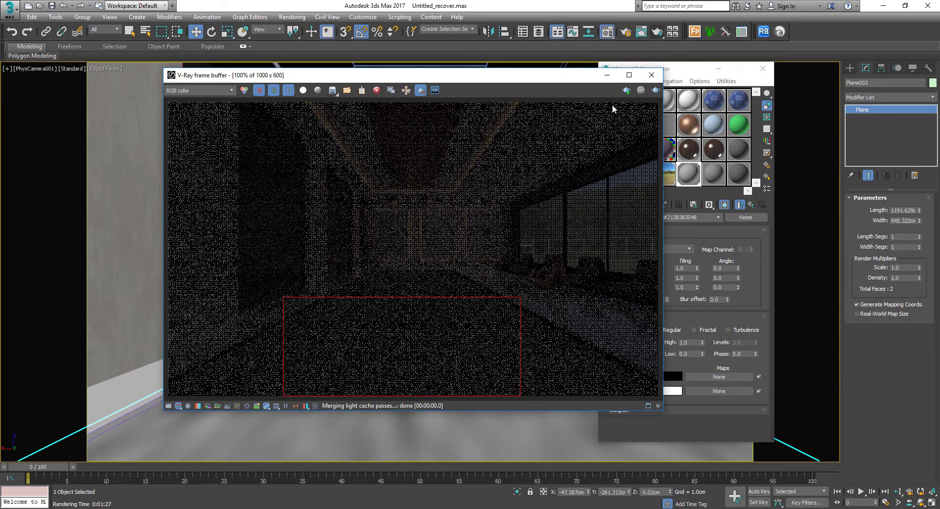
left_click(655, 91)
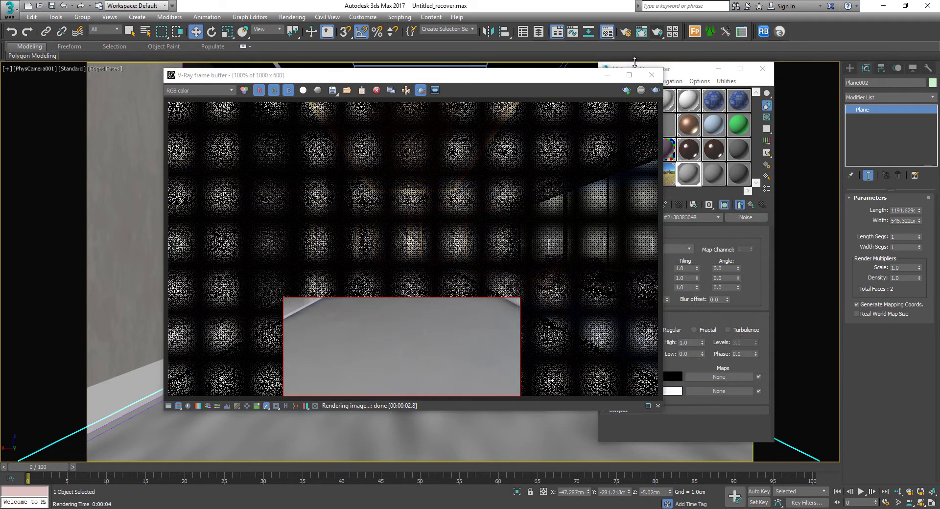
Arrange the V-Ray frame buffer and the Material Editor side by side, keeping the render region and noise parameters visible
left_click_drag(682, 70, 760, 67)
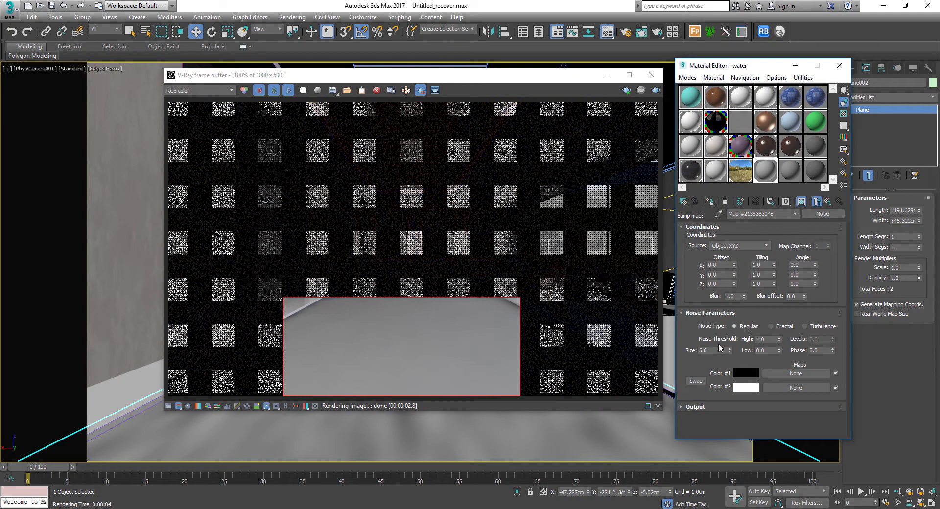
double_click(558, 74)
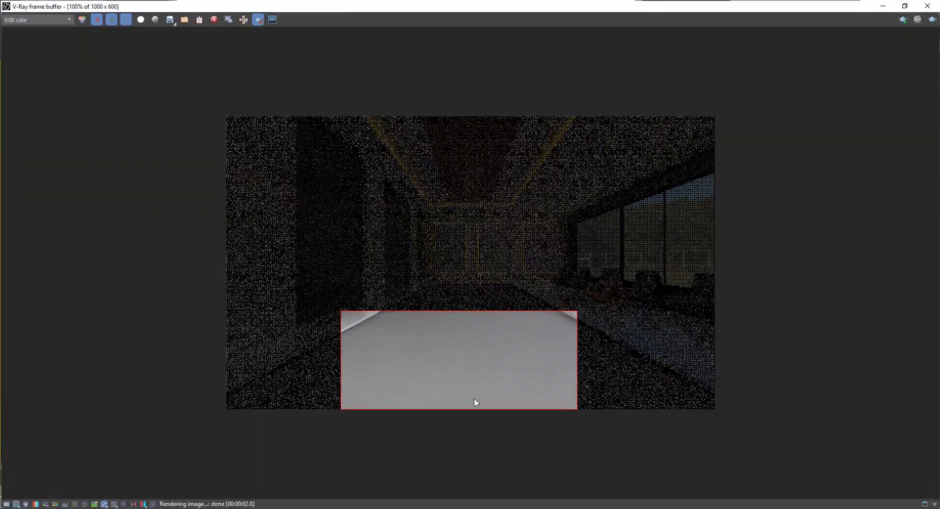
left_click_drag(636, 6, 219, 49)
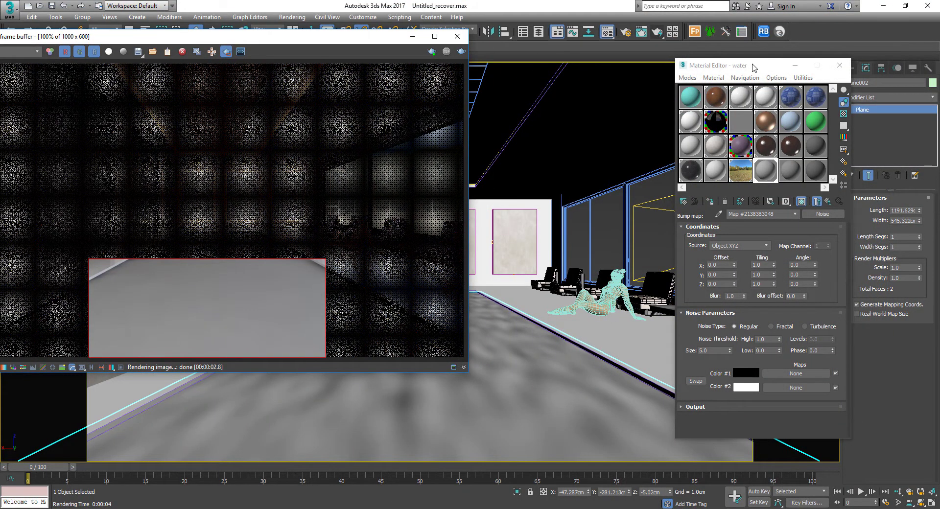
left_click_drag(753, 67, 720, 66)
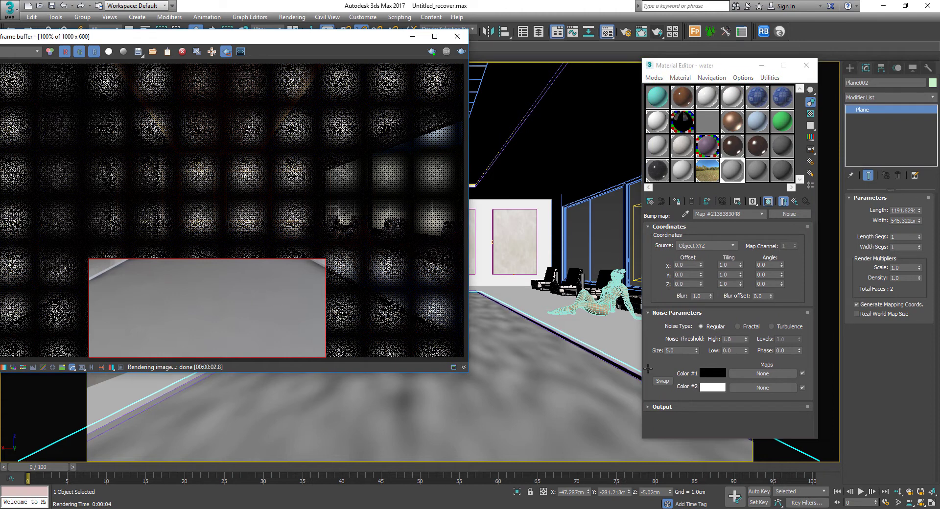
Try a noise size of 50 on the water's bump map, re-render the region and inspect the ripples up close
left_click(678, 350)
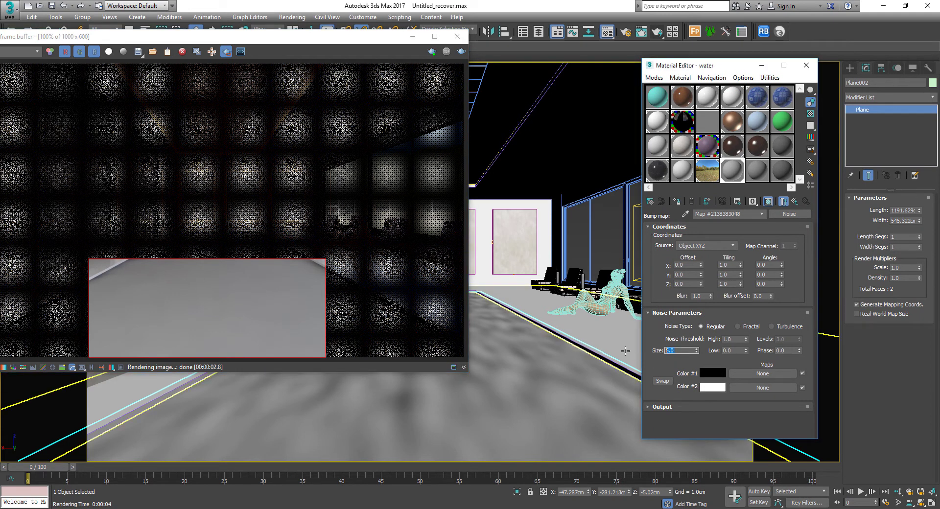
type("10")
key("Return")
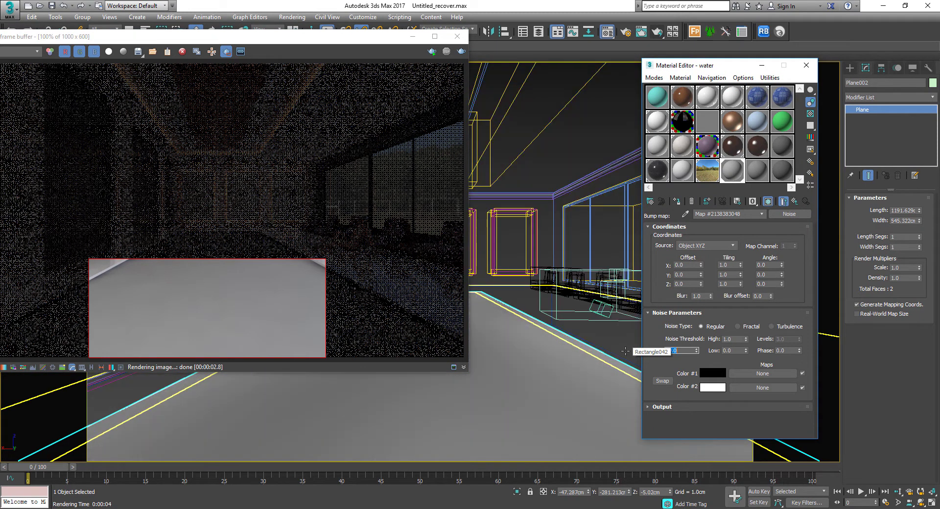
left_click(456, 55)
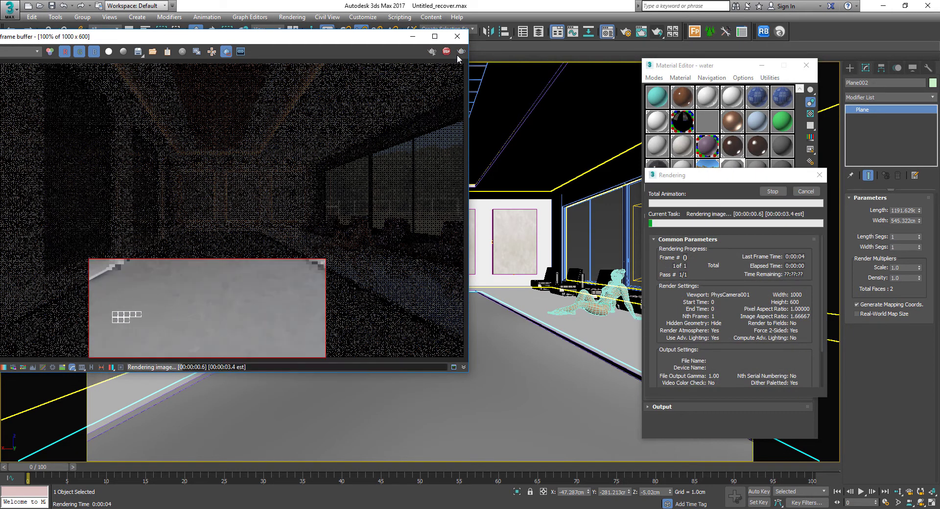
scroll(210, 319, "up", 1)
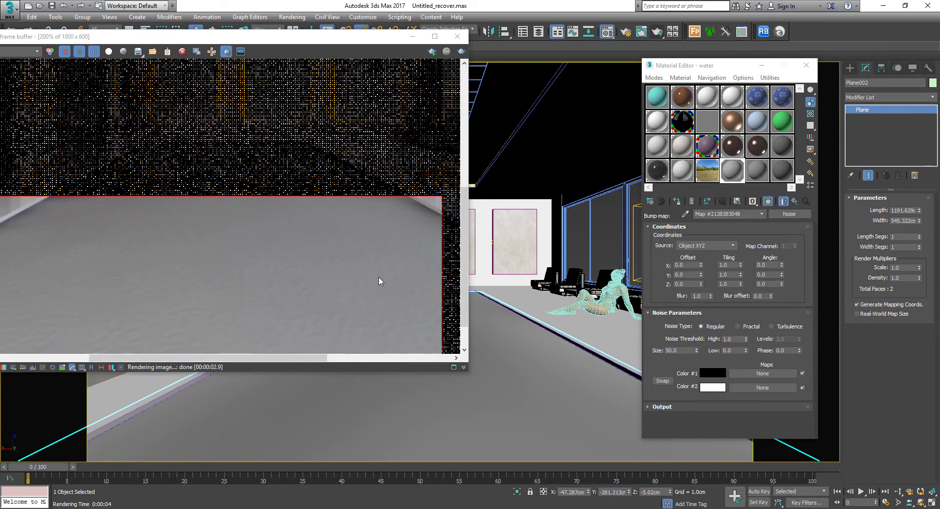
Set the bump noise size to 100, re-render the water region, check it and close the frame buffer
double_click(679, 350)
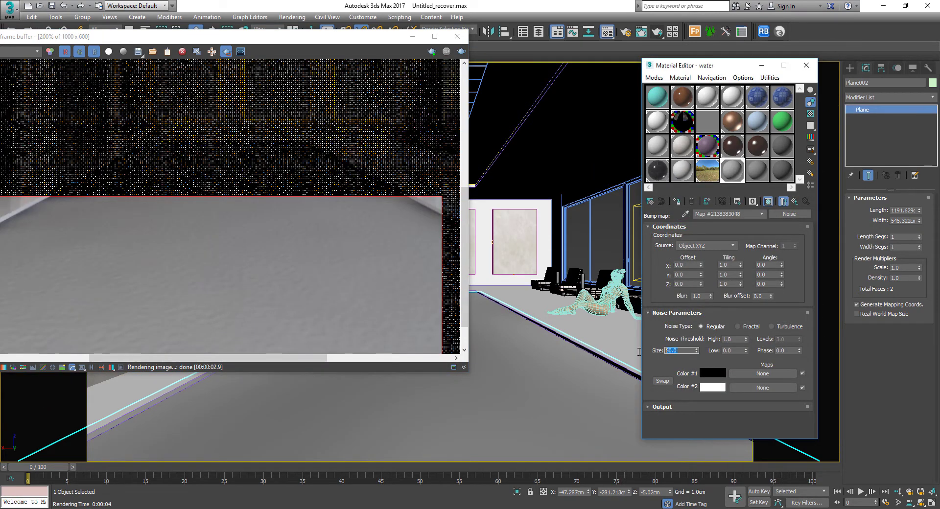
type("10")
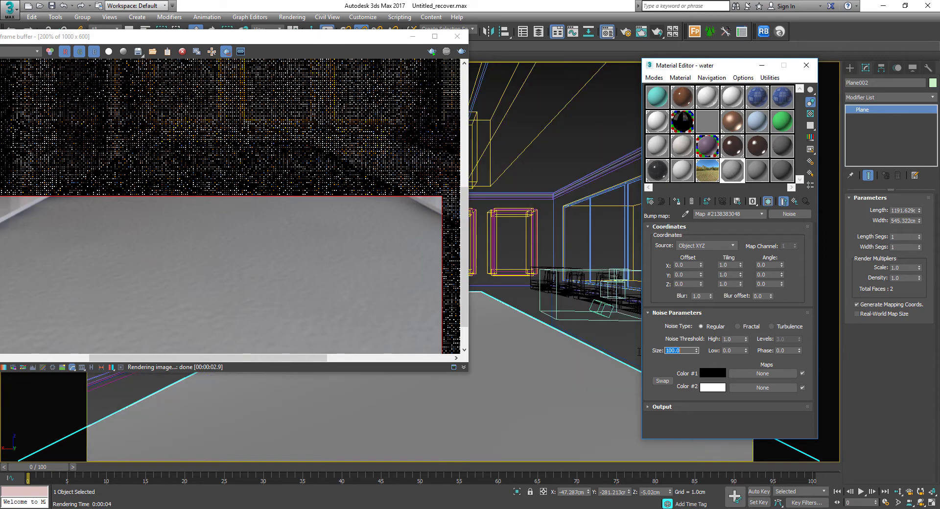
left_click(460, 53)
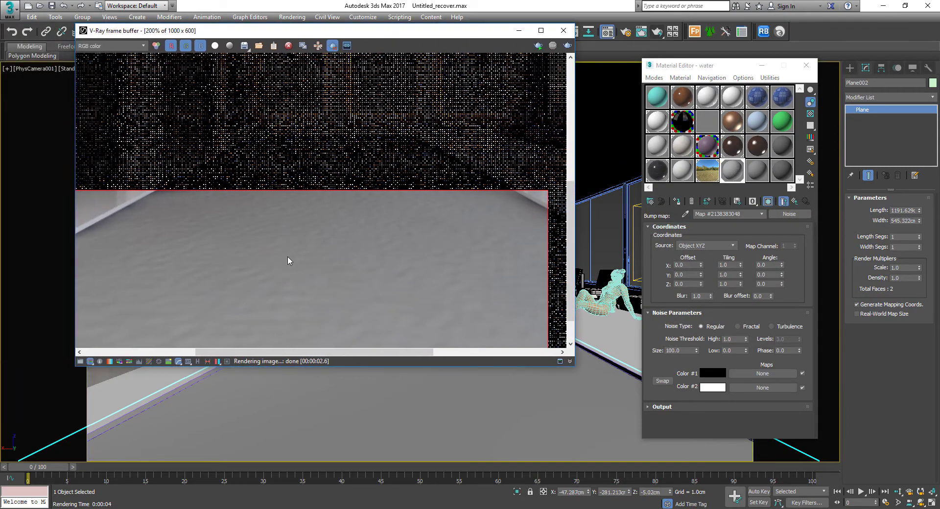
scroll(290, 259, "down", 2)
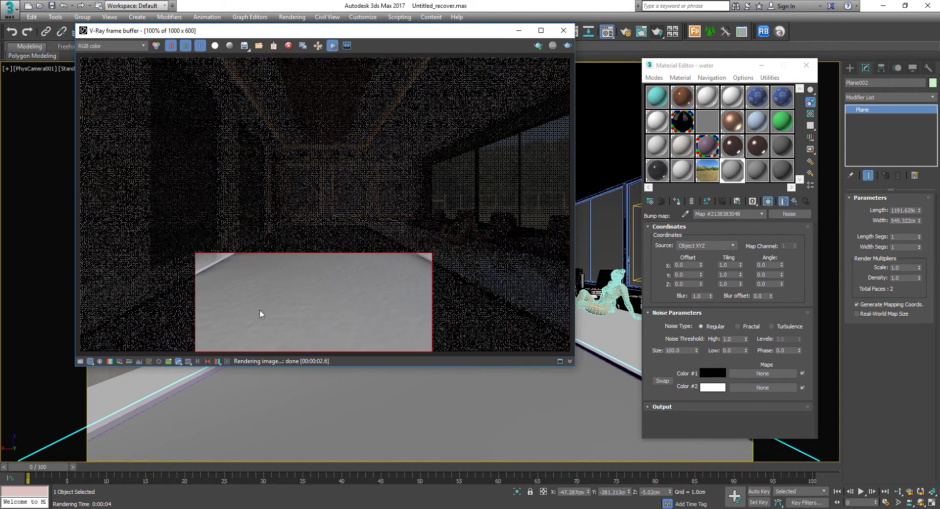
left_click(563, 33)
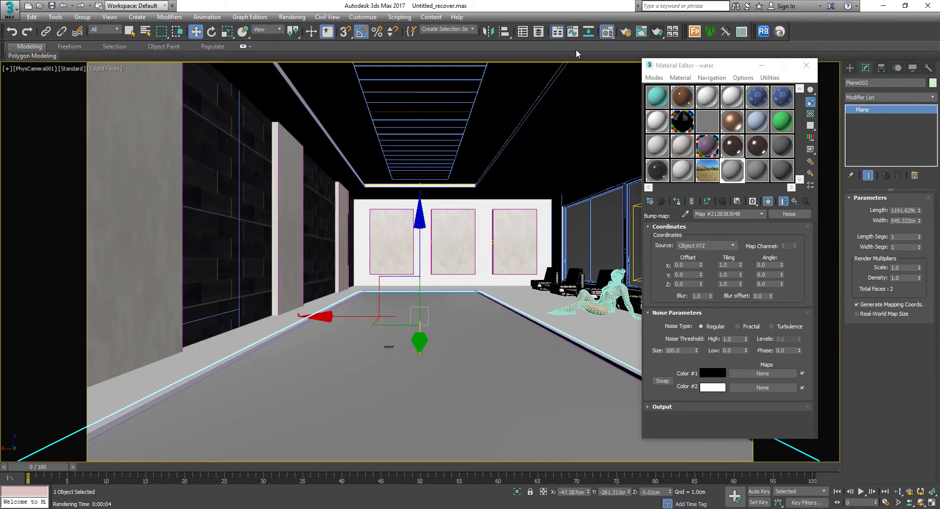
Return to the water material's maps and paste a copy of the bump noise map into the Displace slot
left_click(794, 201)
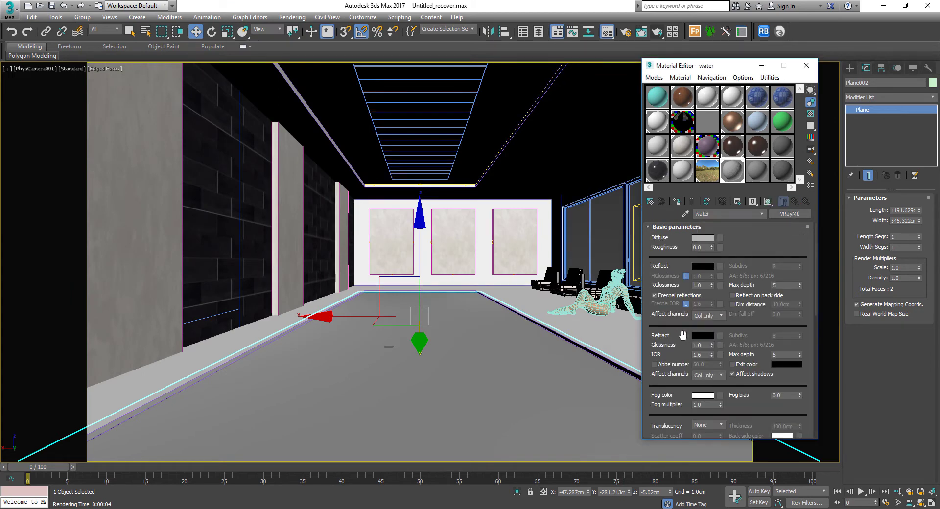
scroll(682, 338, "down", 5)
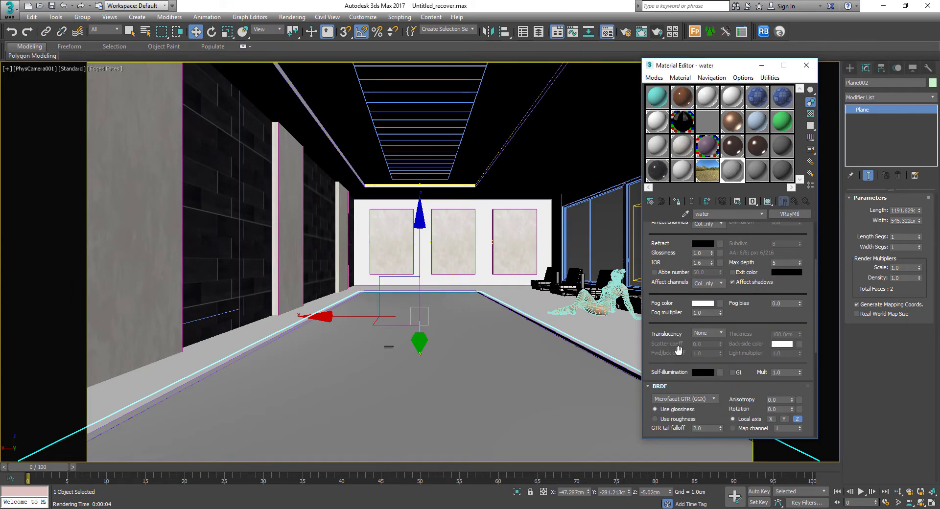
left_click_drag(678, 350, 684, 128)
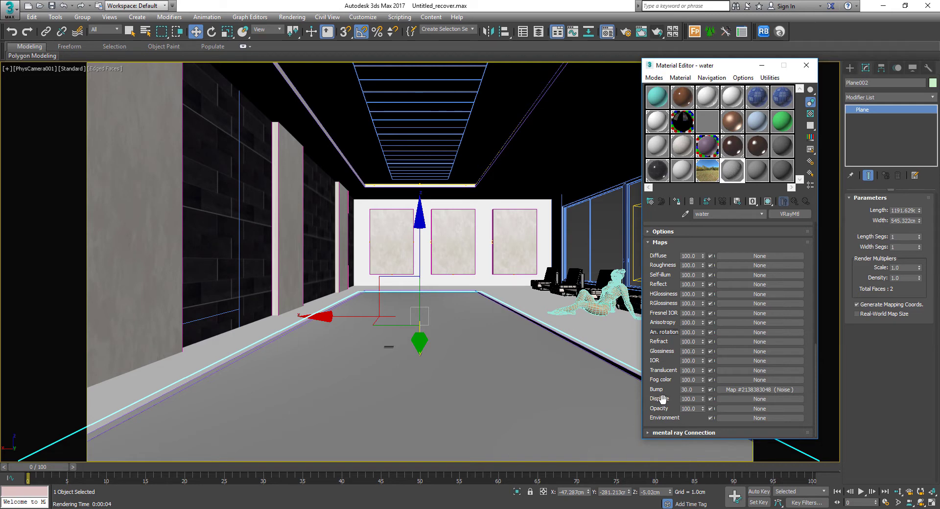
right_click(735, 390)
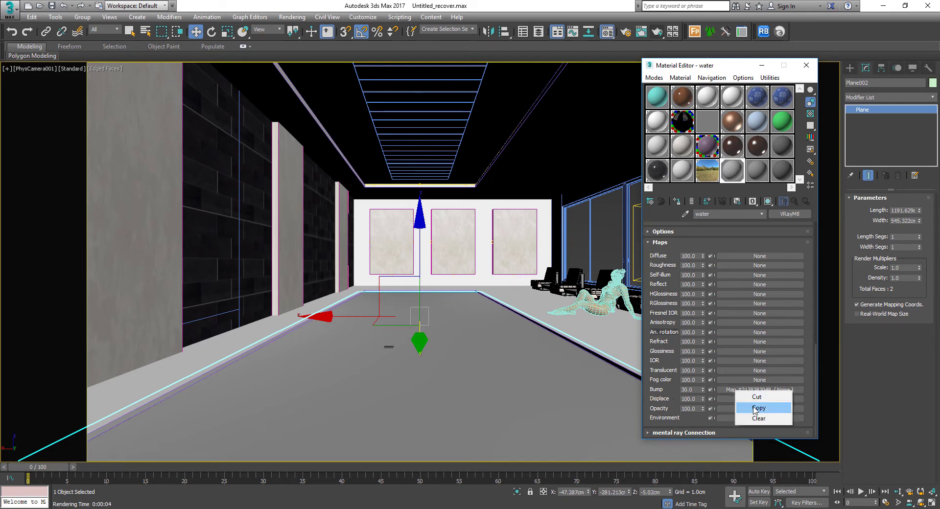
left_click(754, 408)
right_click(732, 398)
left_click(742, 406)
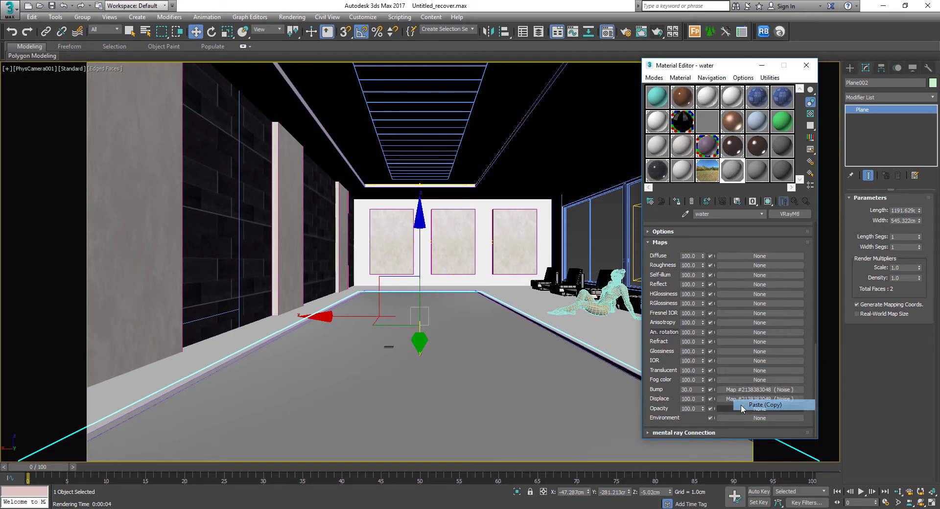
left_click(741, 404)
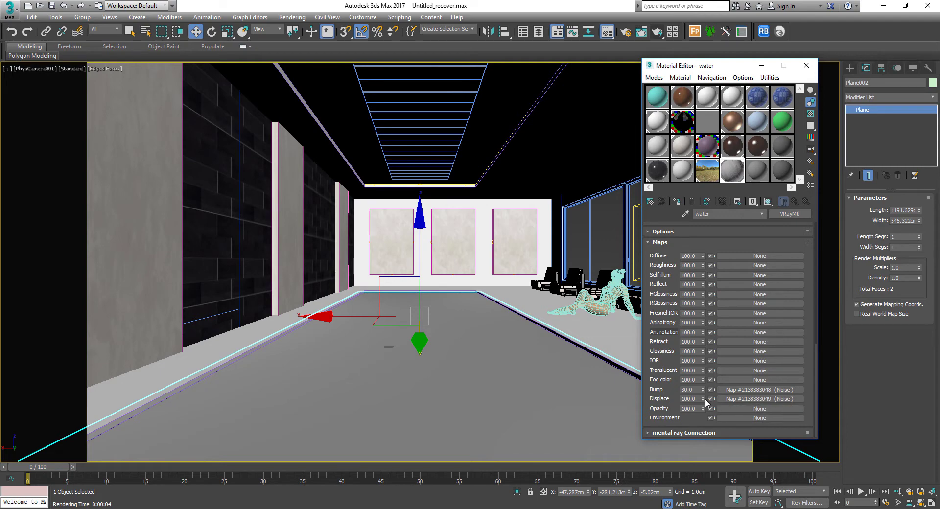
Render the water region to check the surface with the displacement map applied
left_click(568, 352)
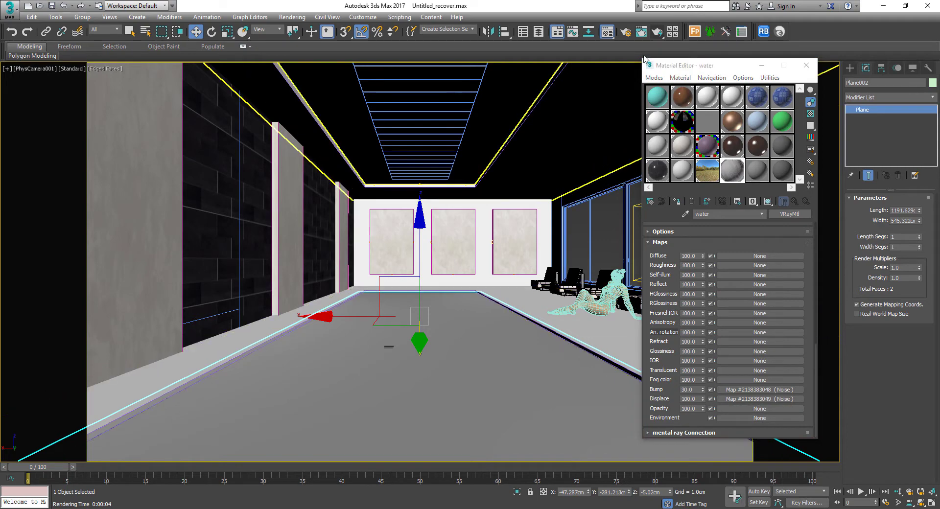
left_click(657, 31)
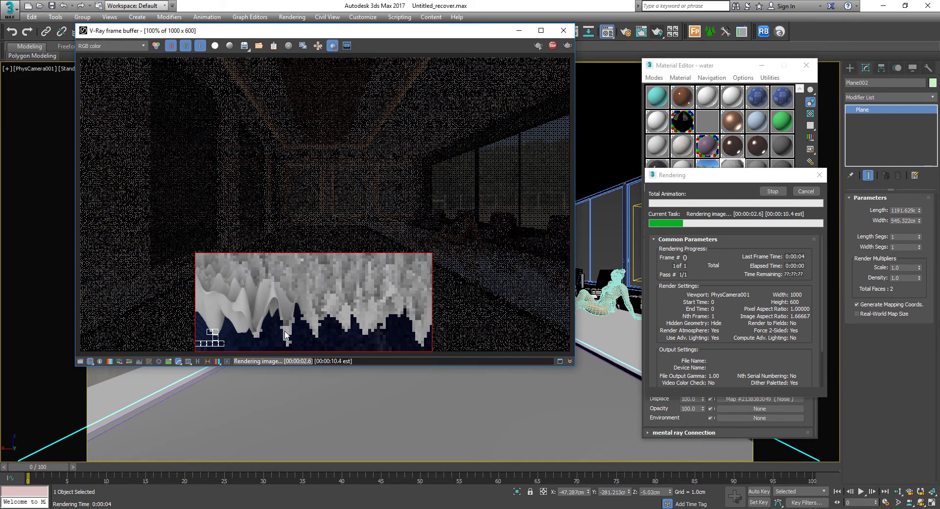
left_click_drag(721, 68, 713, 68)
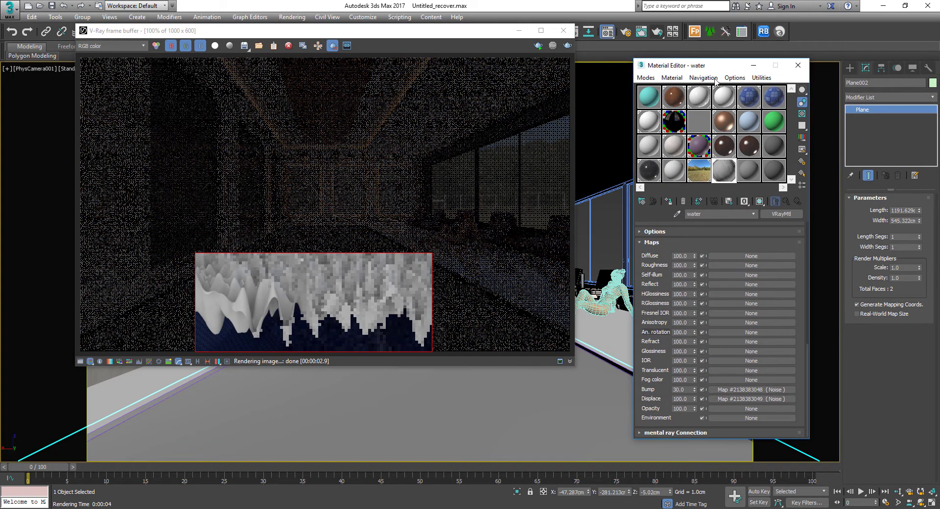
Try a displacement amount of 10 for the water material and re-render the region
left_click_drag(687, 399, 615, 399)
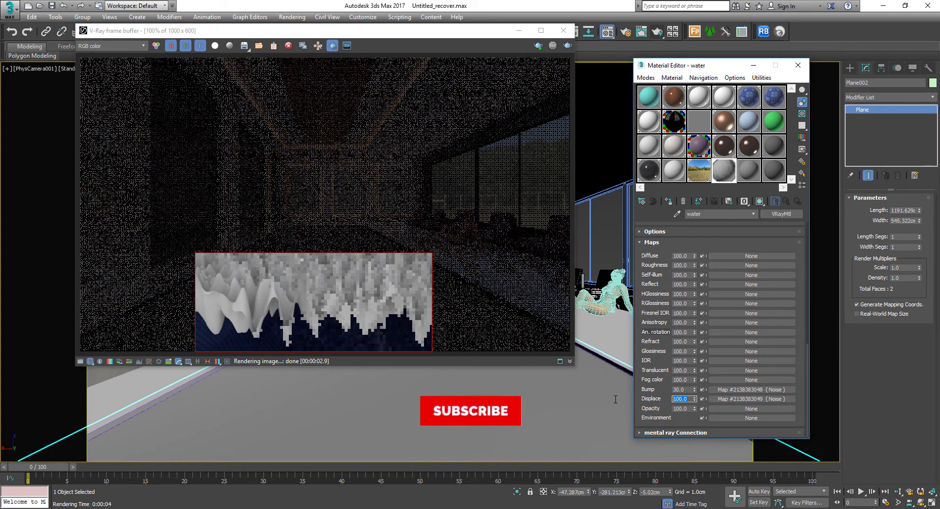
type("10")
key("Return")
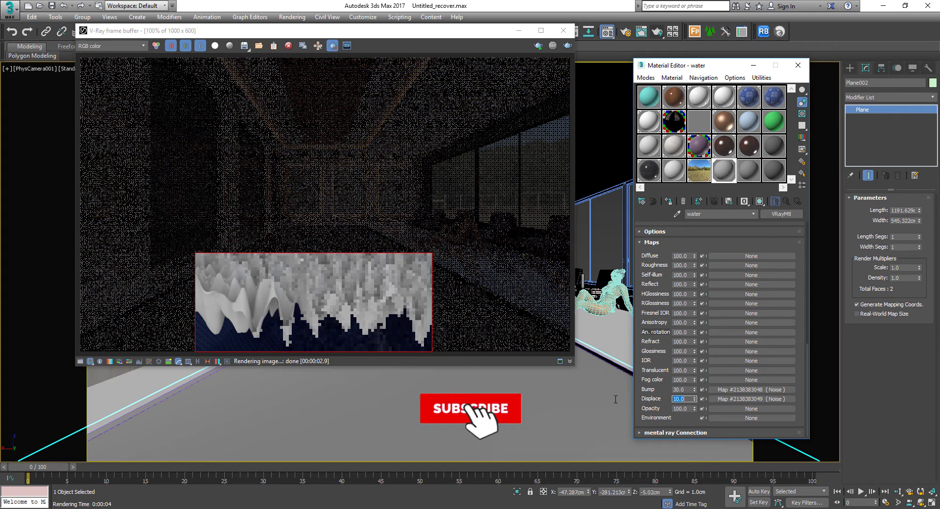
left_click(568, 46)
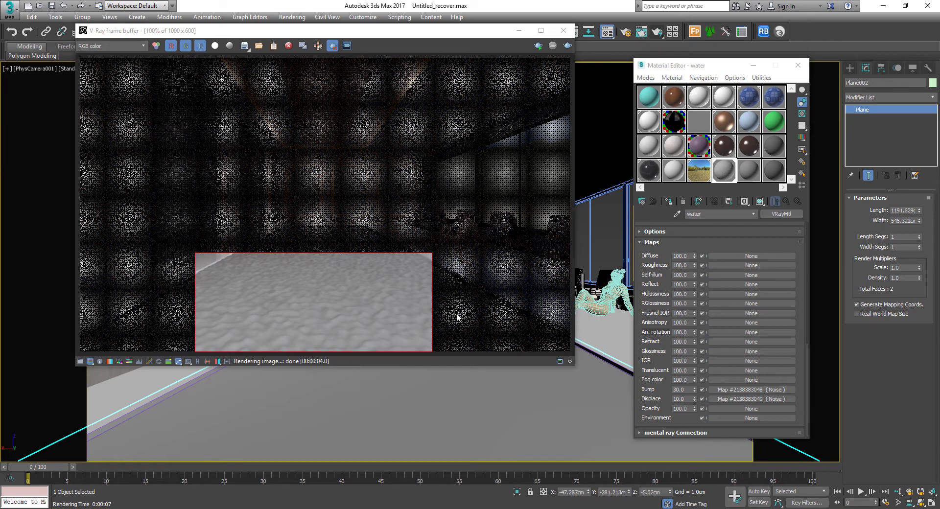
Try a displacement amount of 5 for the water material and re-render the region
double_click(687, 399)
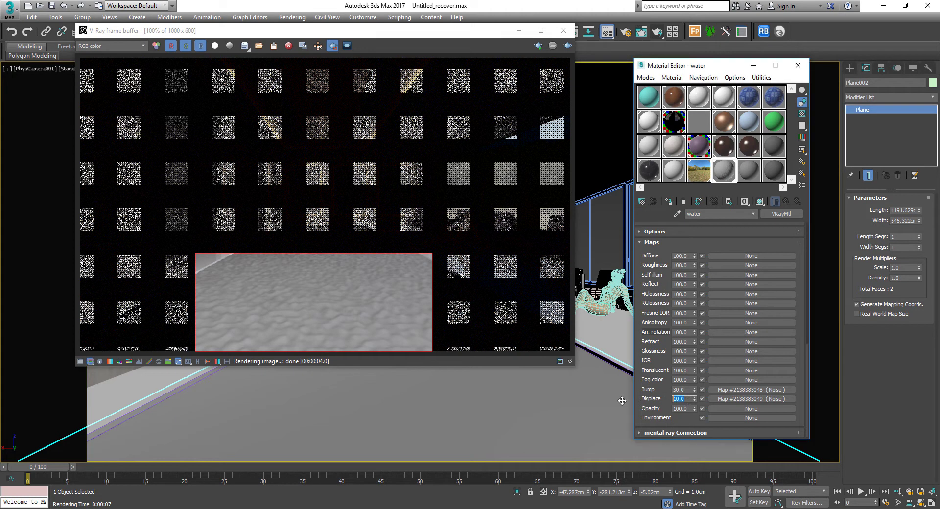
key("Return")
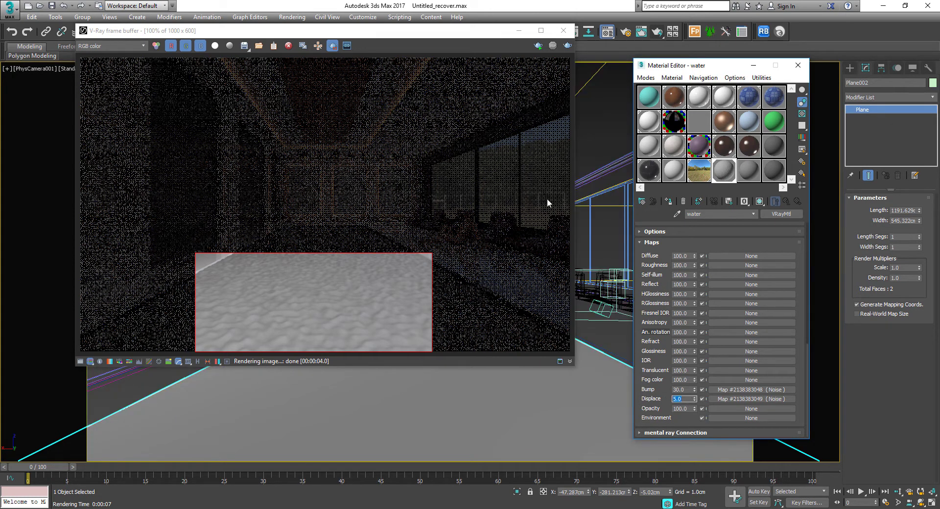
left_click(572, 48)
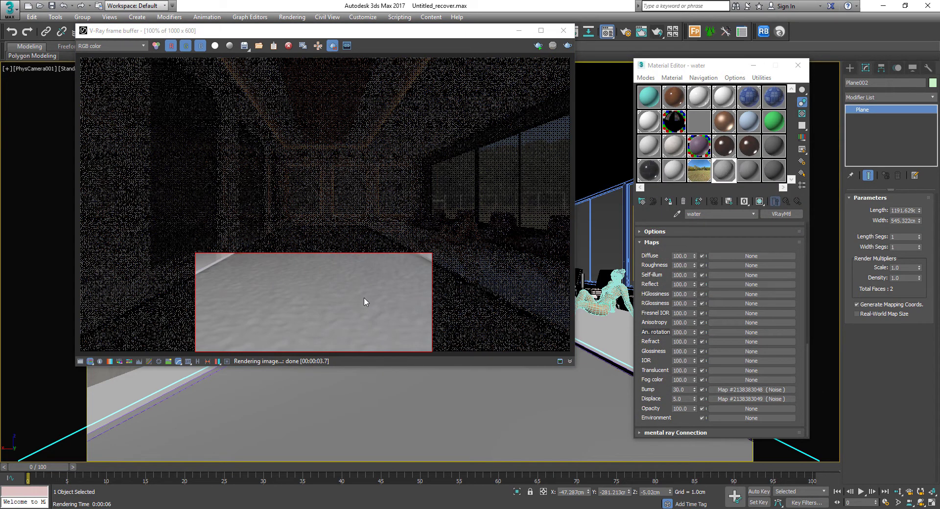
Set the water material's displacement amount to 1, re-render the region and inspect the surface
double_click(685, 399)
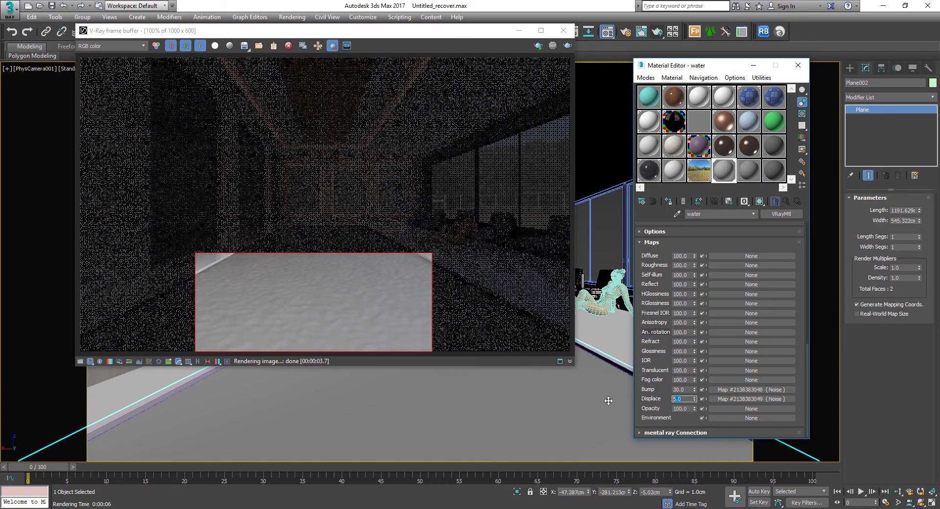
left_click(567, 46)
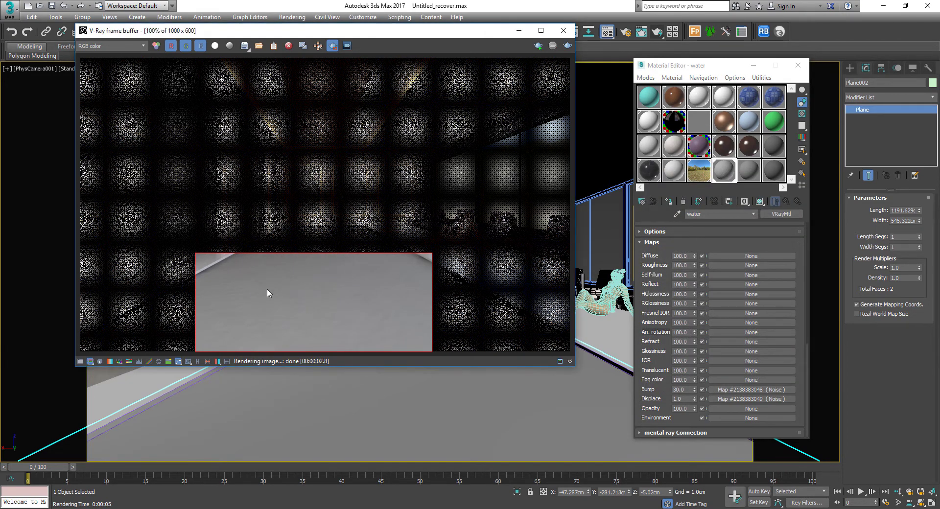
scroll(259, 295, "up", 1)
scroll(259, 296, "down", 1)
Set the water material's refraction color to pure white (value 255)
left_click(693, 69)
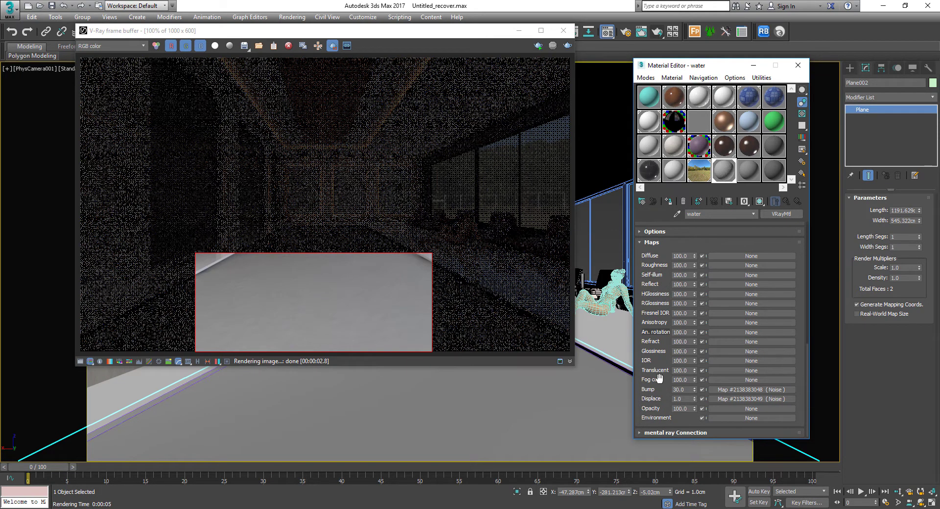
scroll(650, 266, "up", 5)
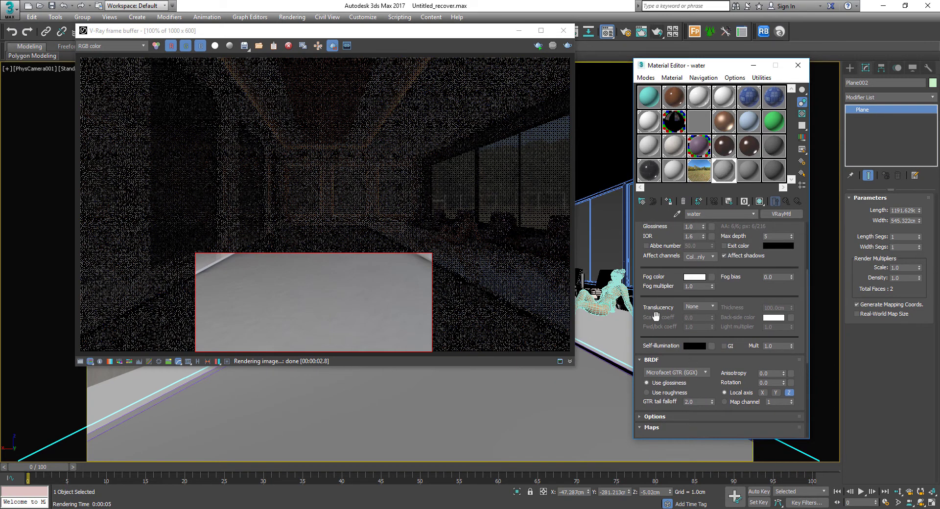
scroll(655, 277, "up", 5)
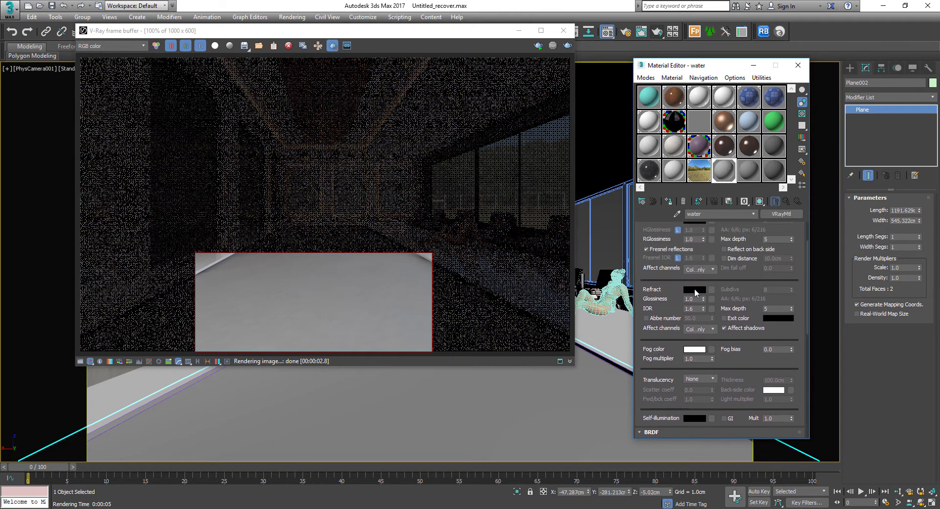
left_click(695, 290)
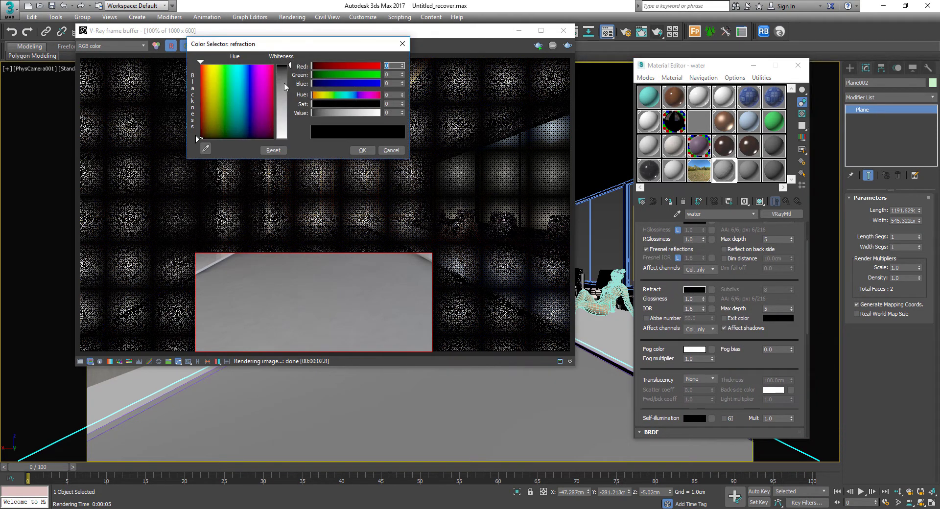
left_click_drag(286, 87, 286, 140)
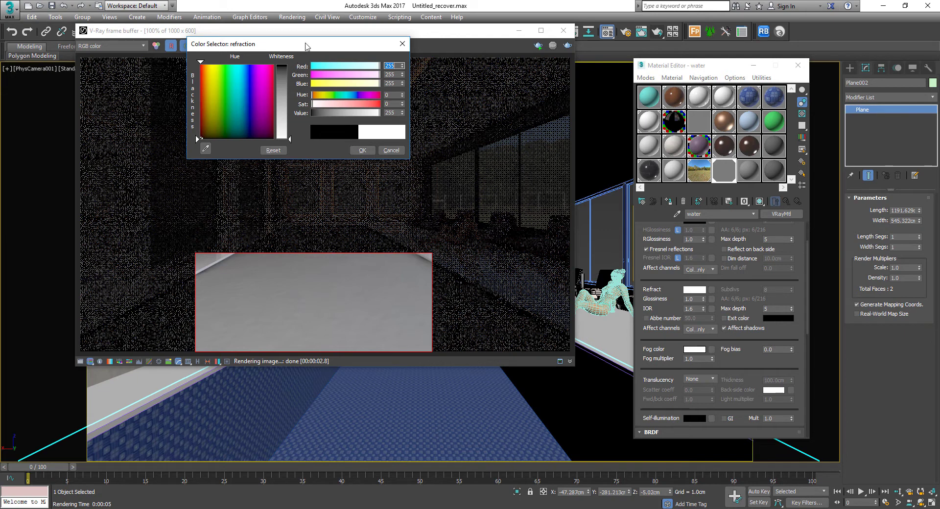
left_click_drag(307, 47, 372, 55)
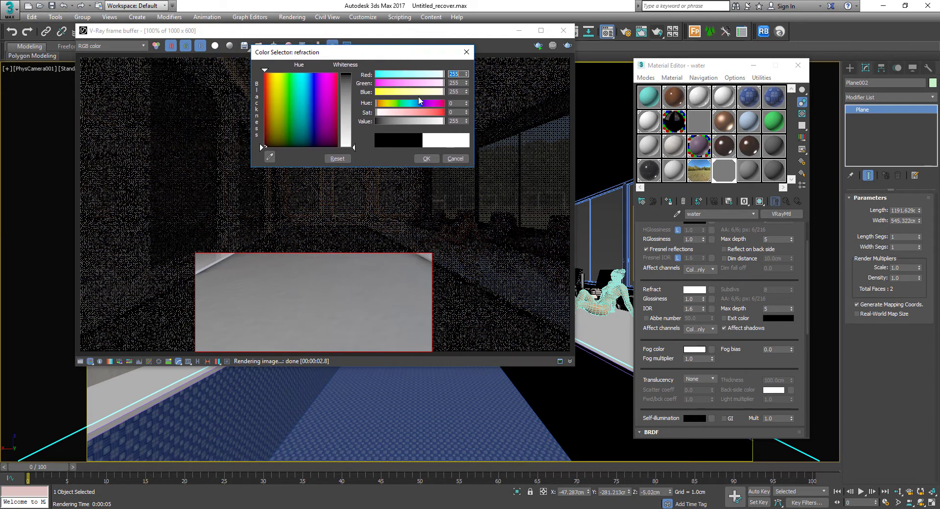
left_click(424, 159)
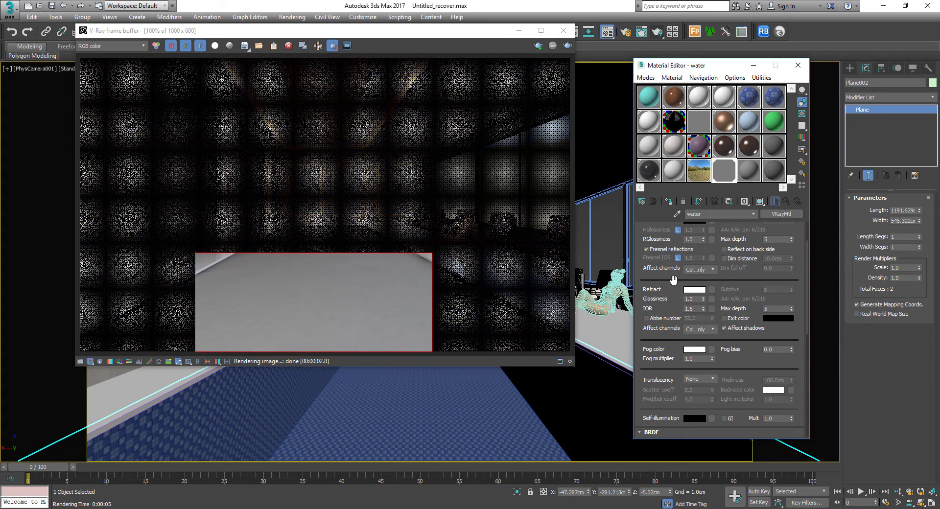
Re-render the current water region to check the refraction, and stop the render before it finishes
left_click_drag(450, 32, 475, 37)
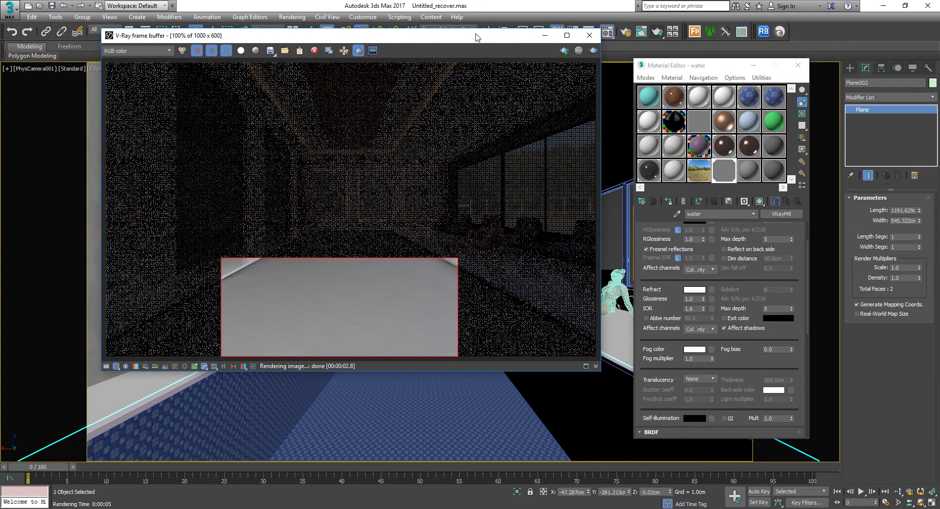
left_click(593, 50)
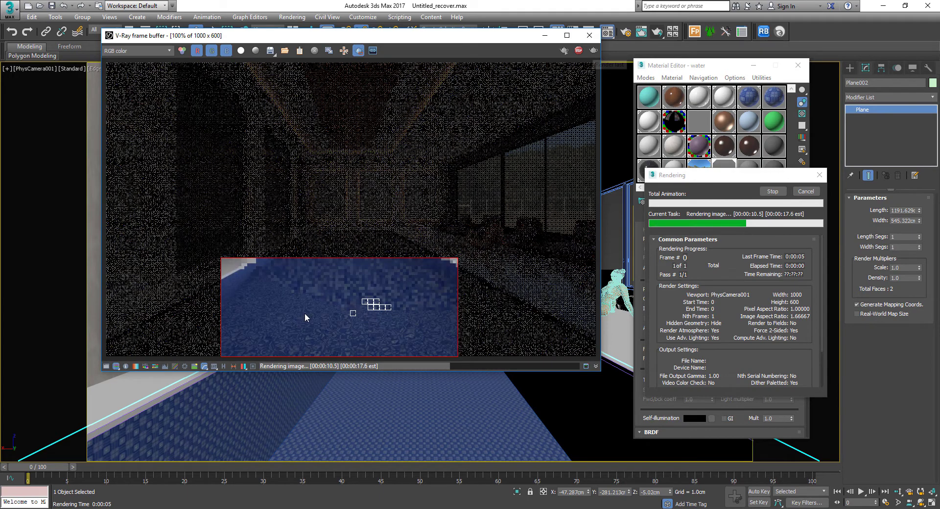
left_click(801, 192)
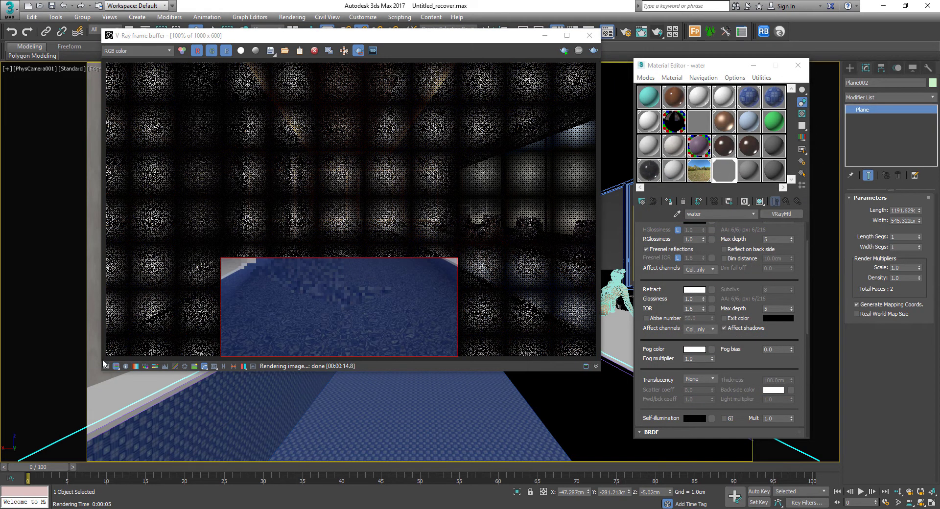
Enlarge the render region to cover the whole pool and its edges, render it, inspect the water and stop the render
left_click_drag(103, 359, 582, 233)
left_click(591, 51)
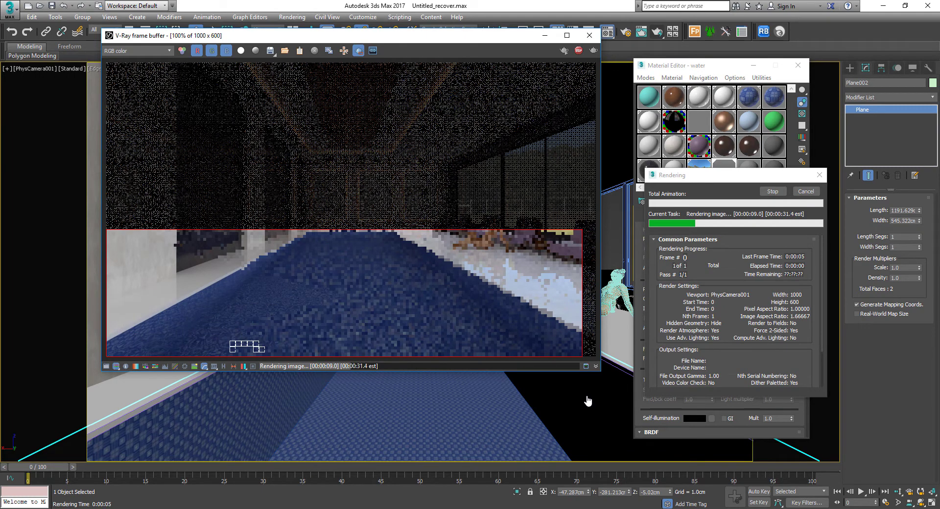
scroll(176, 301, "up", 1)
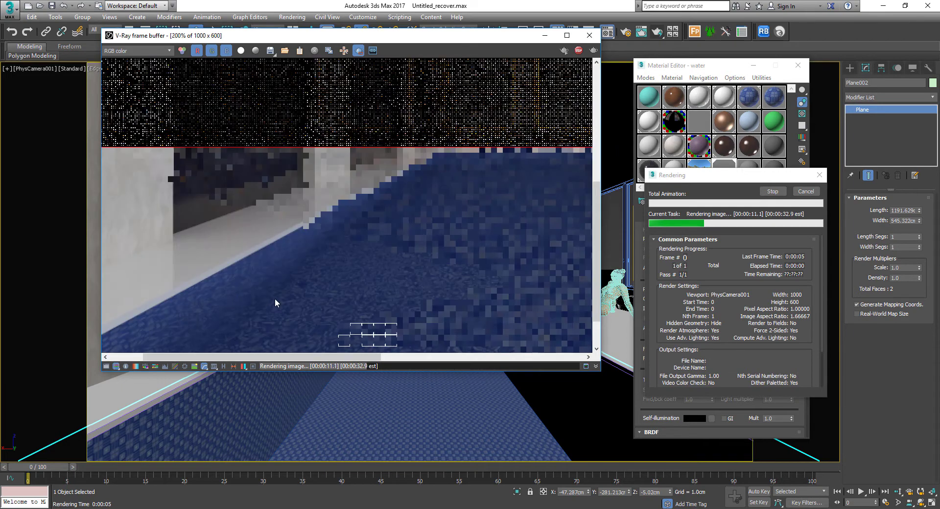
scroll(284, 300, "down", 1)
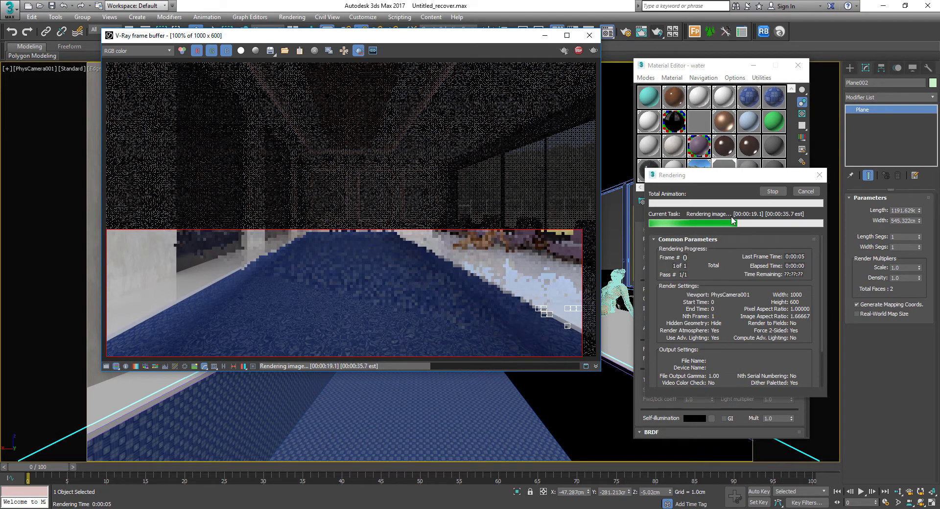
left_click(784, 193)
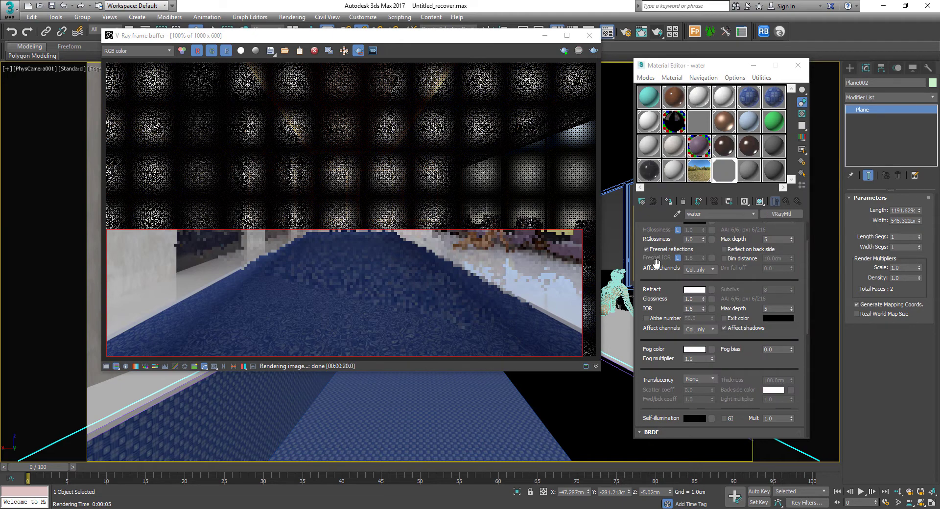
left_click_drag(656, 263, 667, 328)
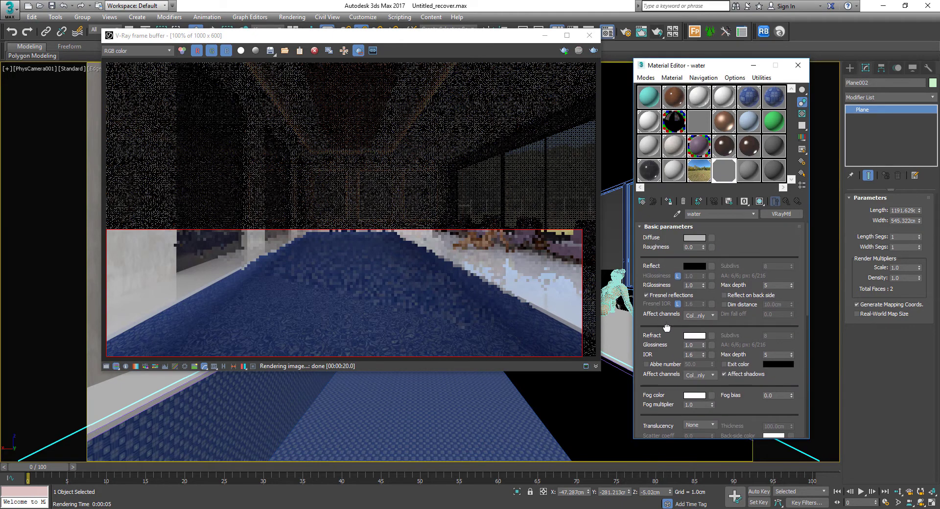
left_click(691, 267)
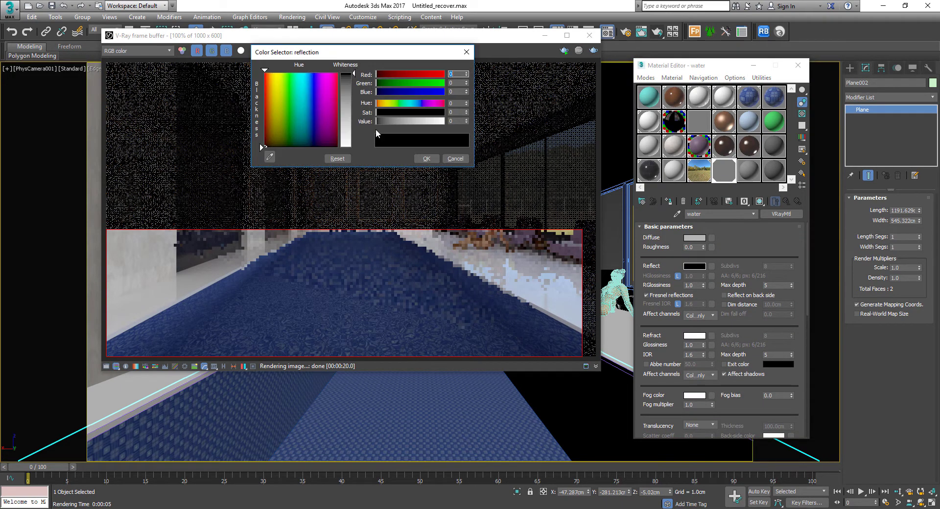
left_click(455, 159)
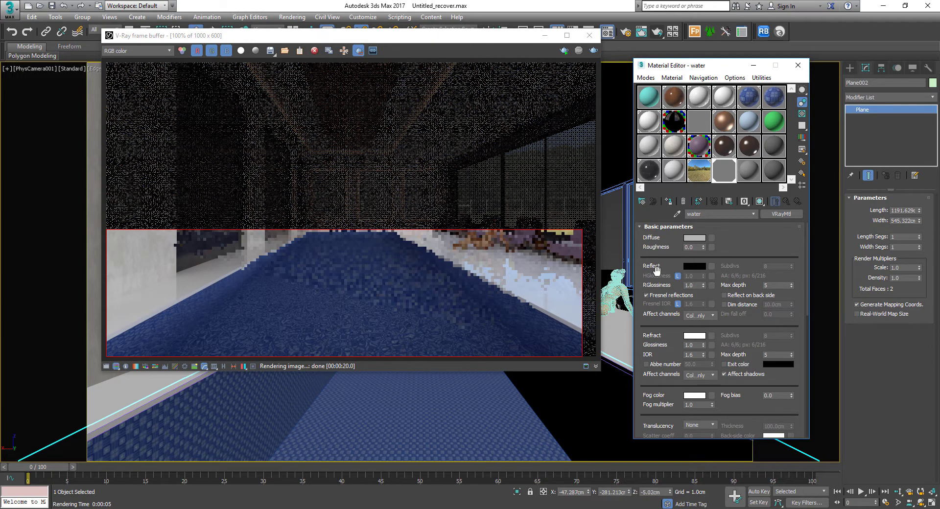
Set the water material's refraction IOR to 1.333 and its reflection color to pure white (value 255)
scroll(658, 276, "down", 3)
left_click_drag(662, 305, 667, 284)
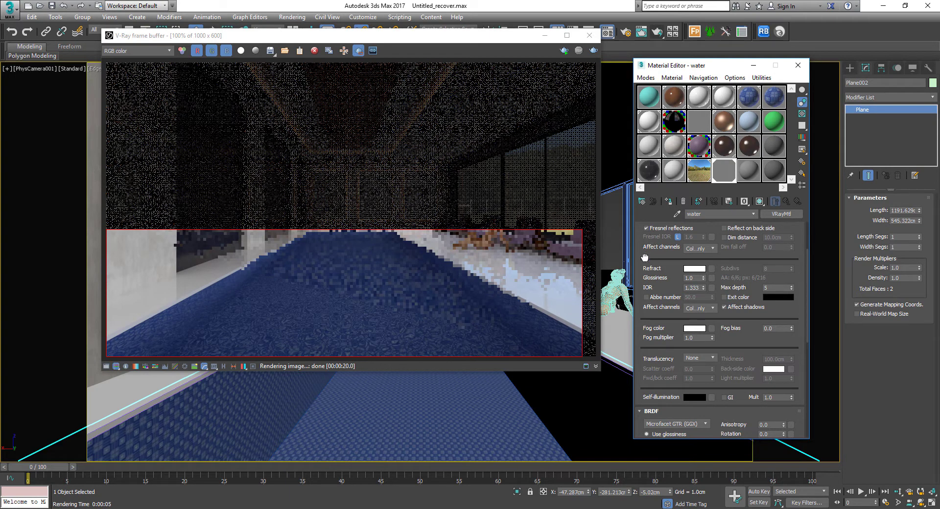
scroll(642, 309, "up", 3)
left_click(691, 266)
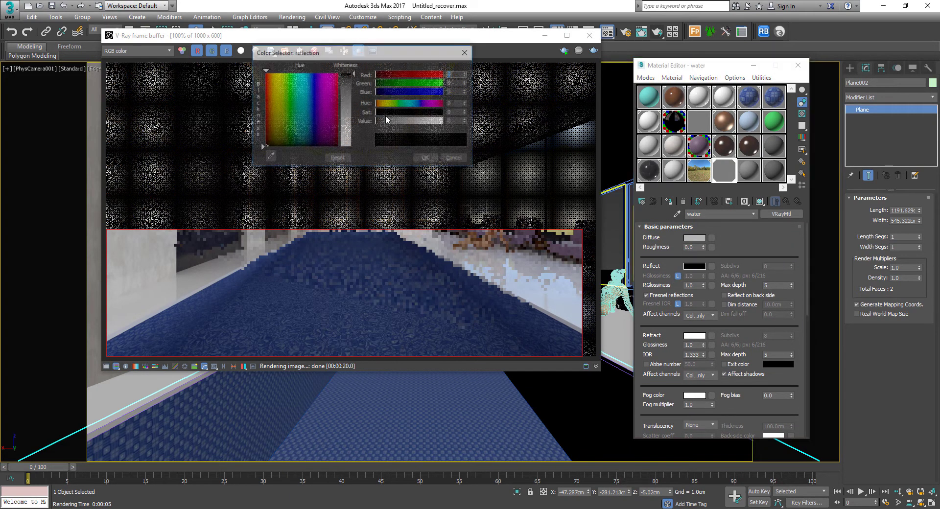
left_click_drag(353, 74, 357, 149)
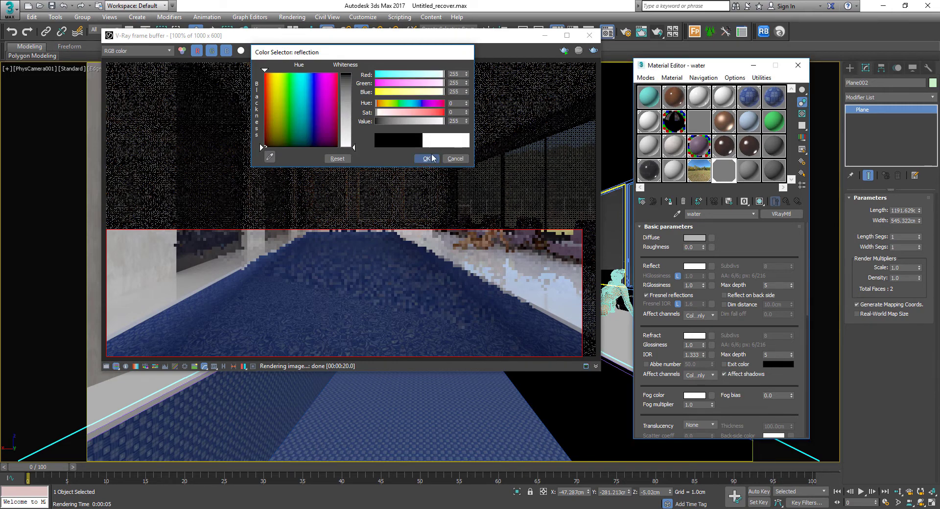
left_click(426, 159)
Re-render the whole pool region and inspect the reflections and ripples on the water
left_click_drag(487, 36, 498, 42)
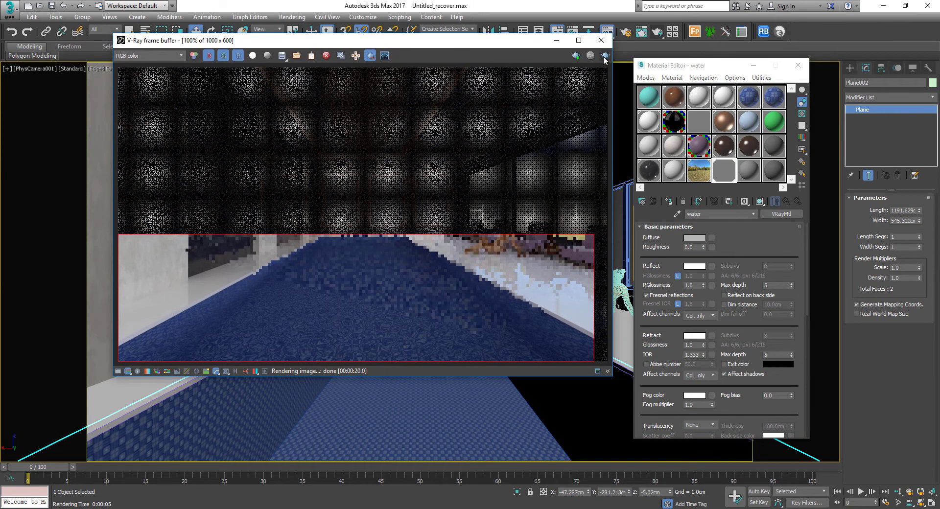
left_click(604, 57)
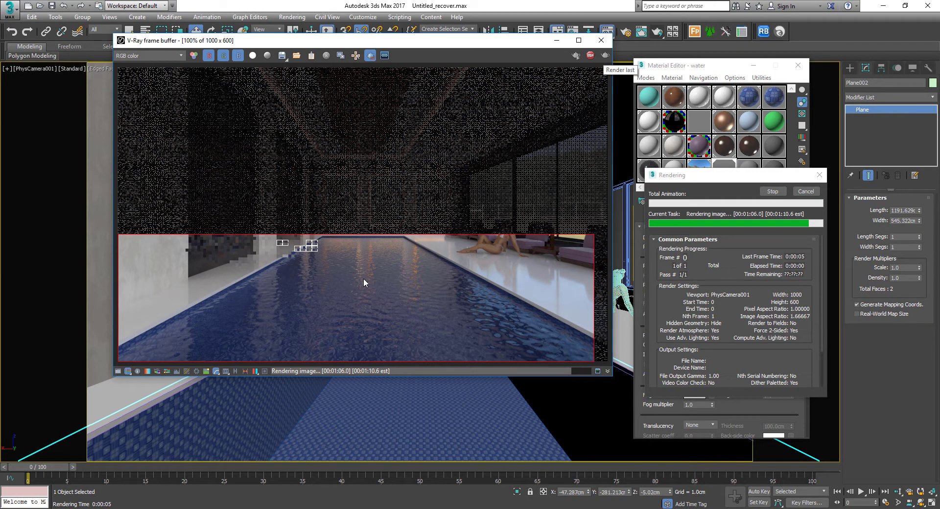
scroll(368, 289, "up", 1)
scroll(368, 292, "down", 1)
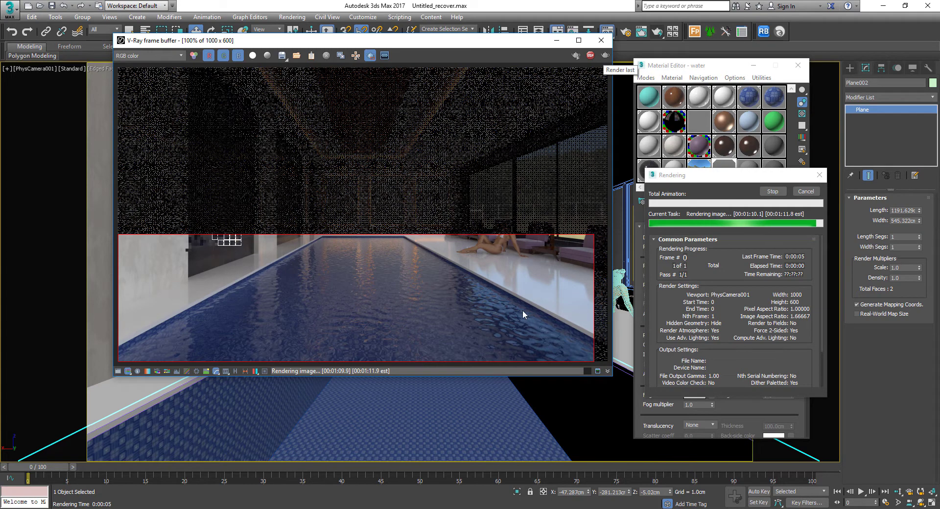
Set the water material's bump amount to 5 and re-render a small region on the pool surface
left_click_drag(719, 69, 727, 66)
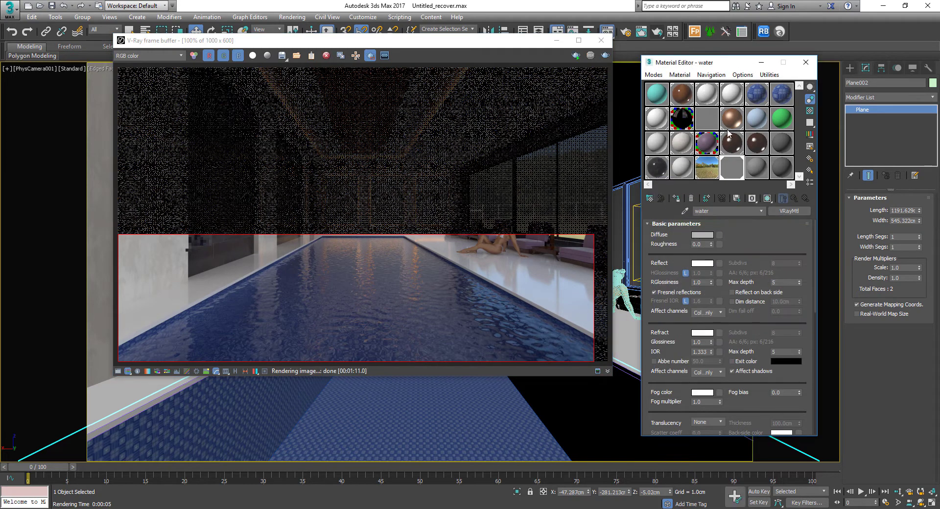
scroll(720, 426, "down", 3)
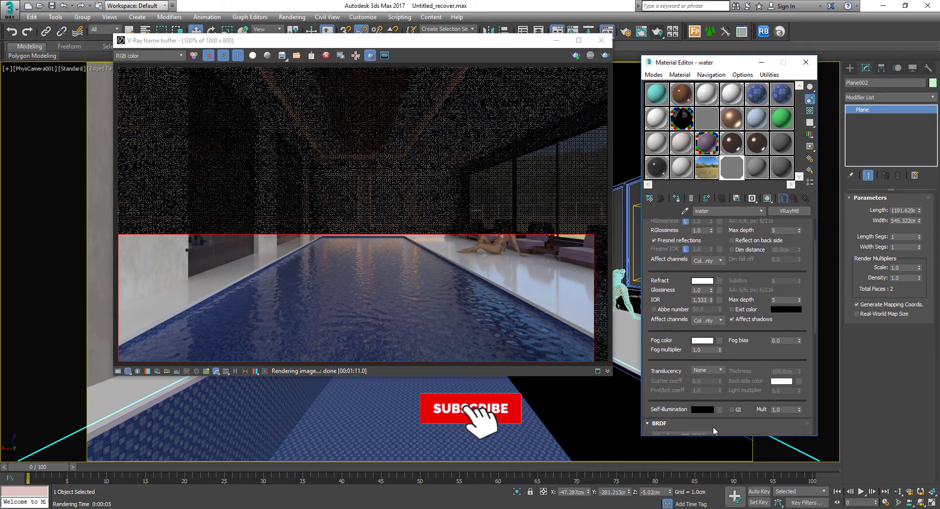
scroll(713, 427, "down", 2)
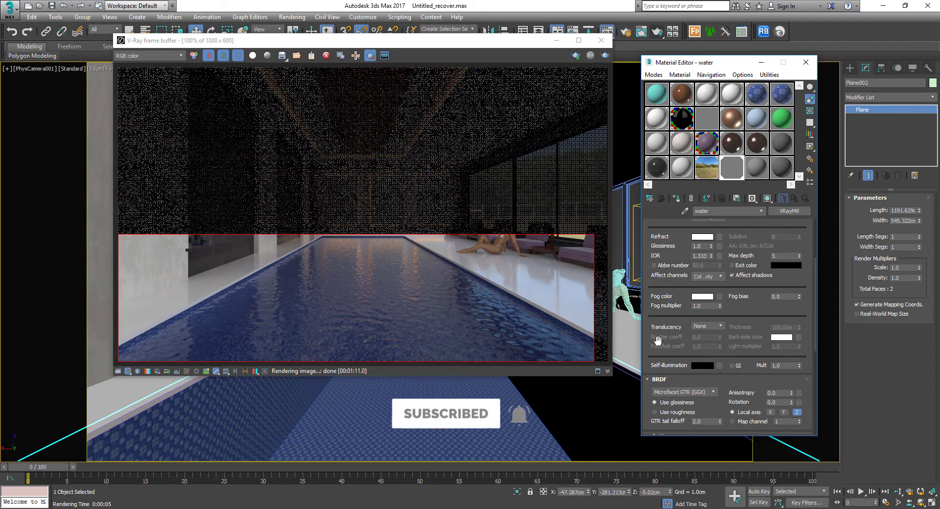
scroll(665, 401, "down", 10)
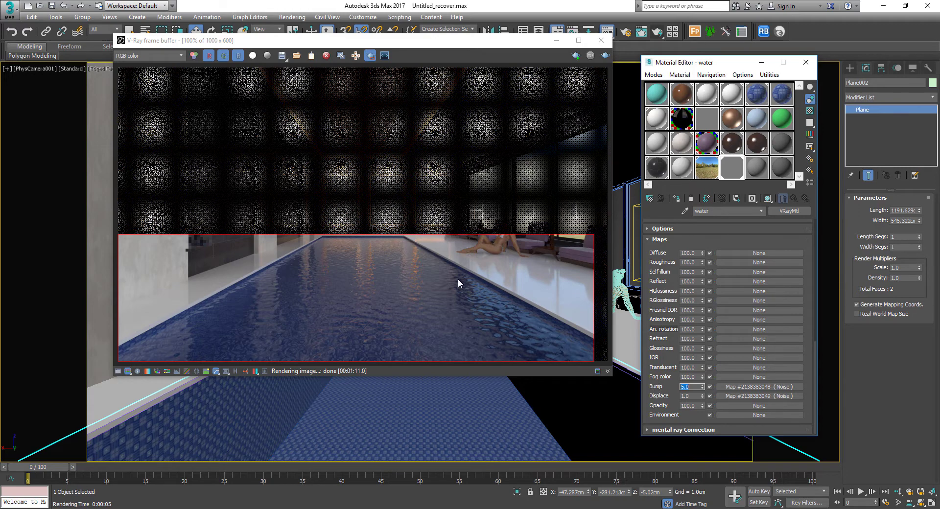
left_click_drag(459, 279, 520, 348)
left_click(605, 56)
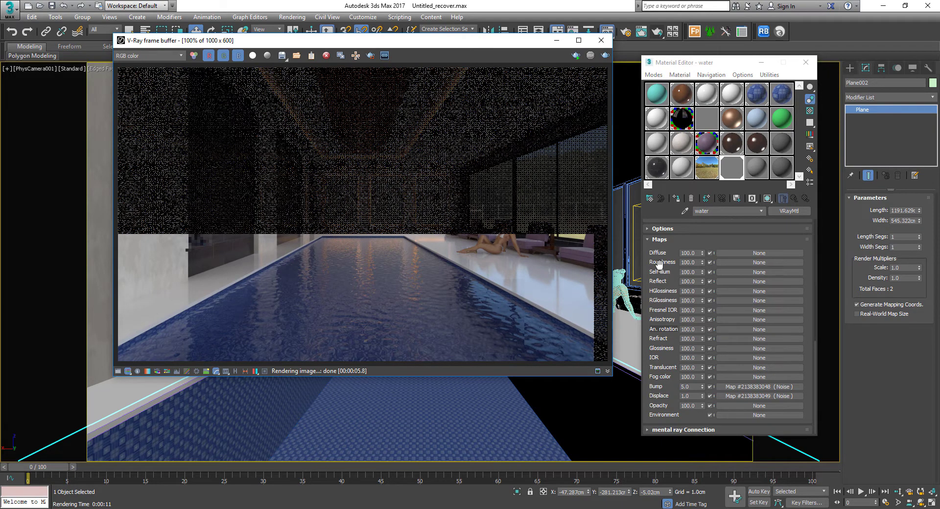
left_click_drag(659, 264, 646, 483)
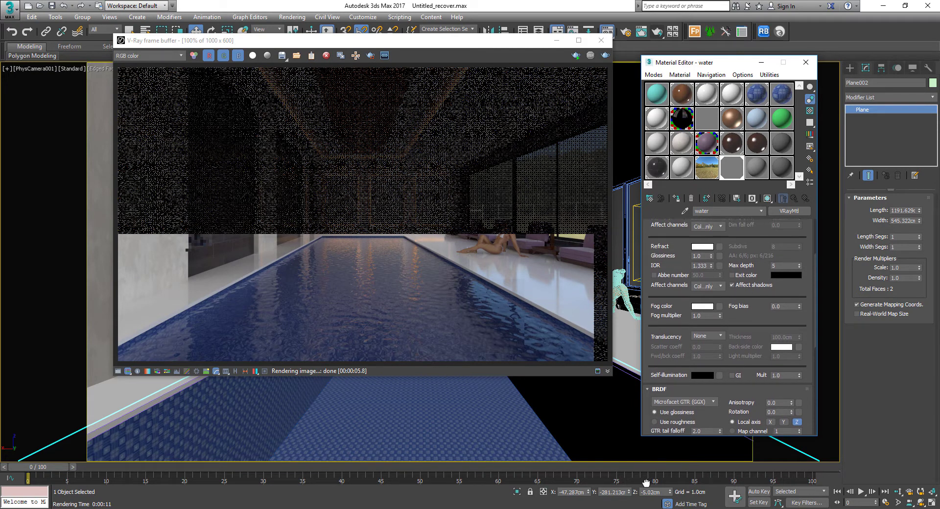
left_click(701, 306)
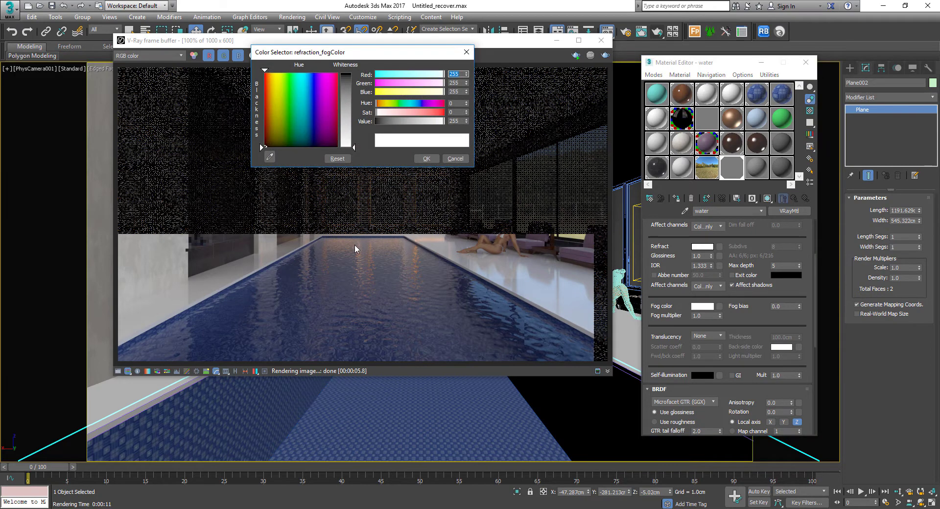
left_click(465, 158)
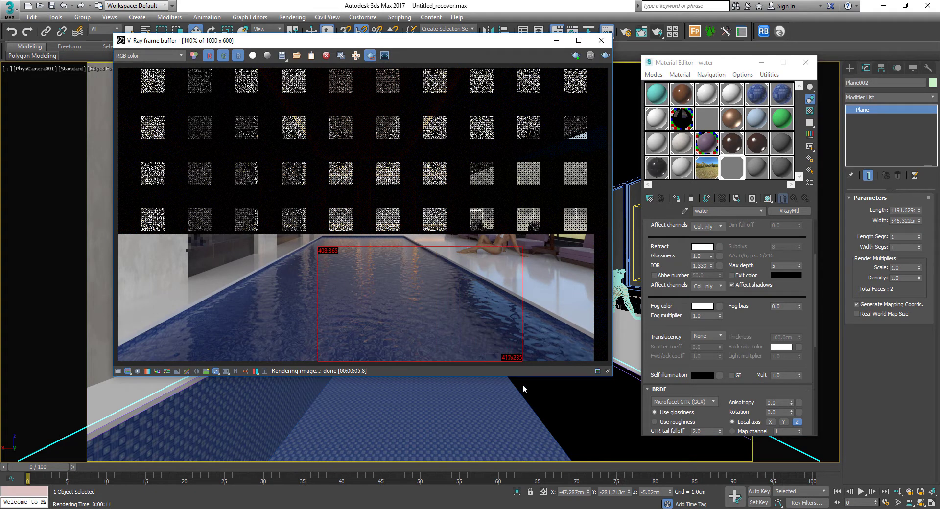
Narrow the render region slightly, try a saturated blue fog color (RGB 0, 18, 255) on the water material and test-render it
left_click_drag(522, 383, 507, 386)
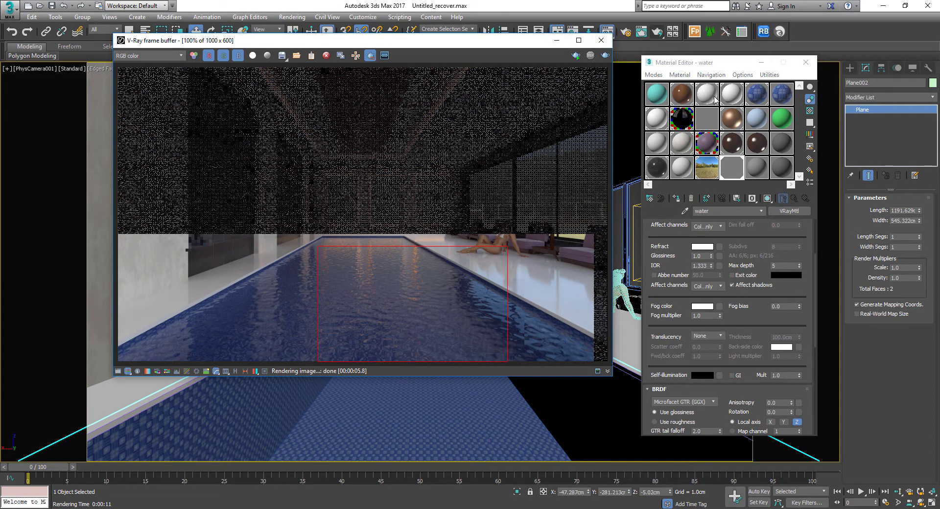
left_click(703, 306)
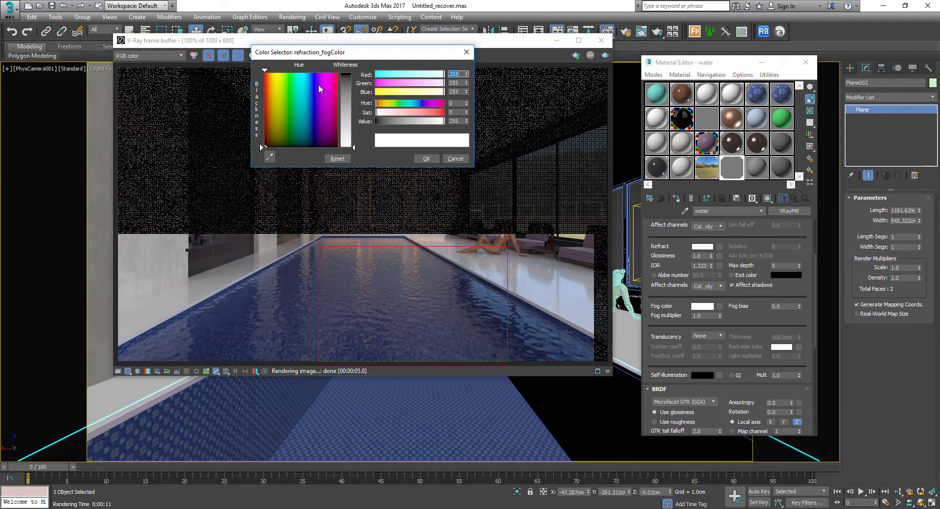
left_click(312, 72)
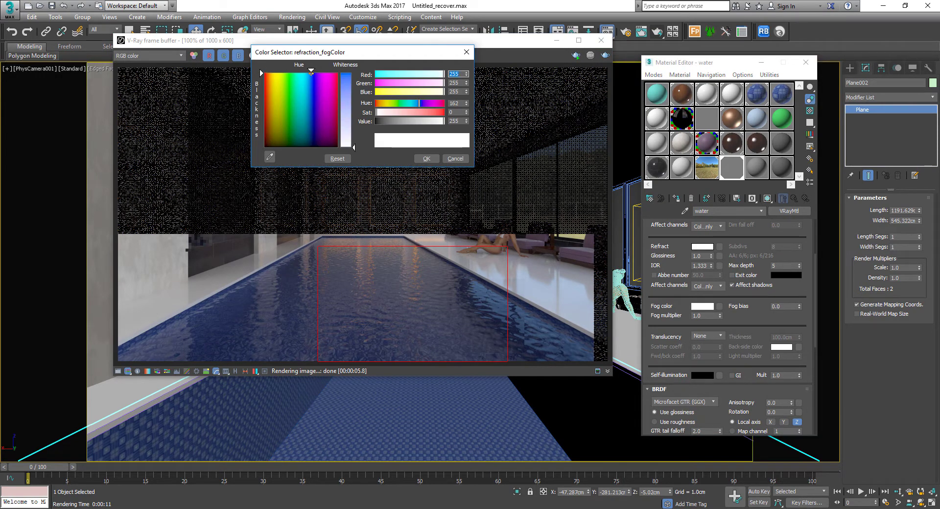
left_click_drag(350, 82, 349, 72)
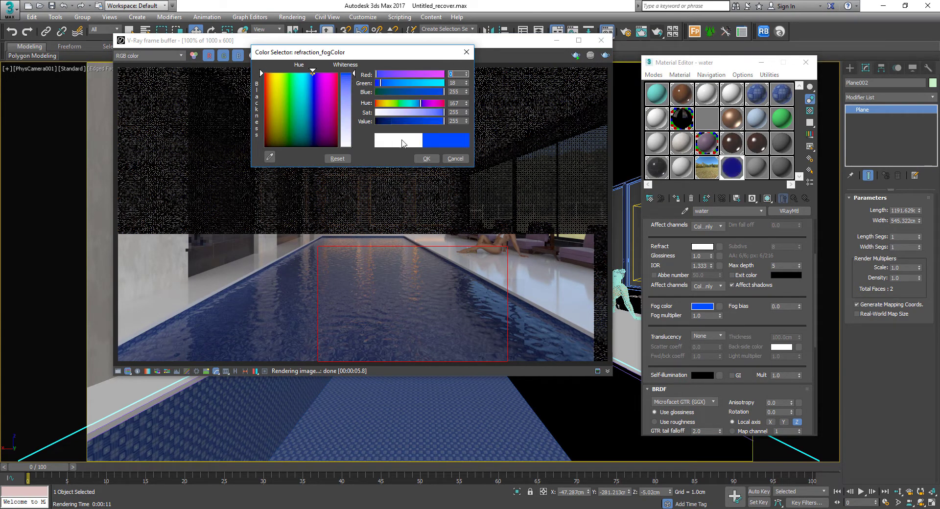
left_click(423, 160)
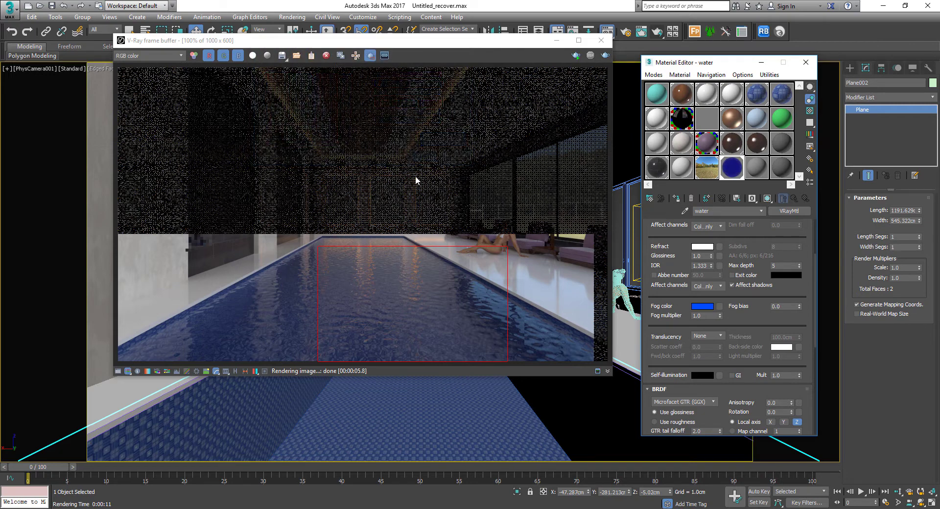
left_click(604, 55)
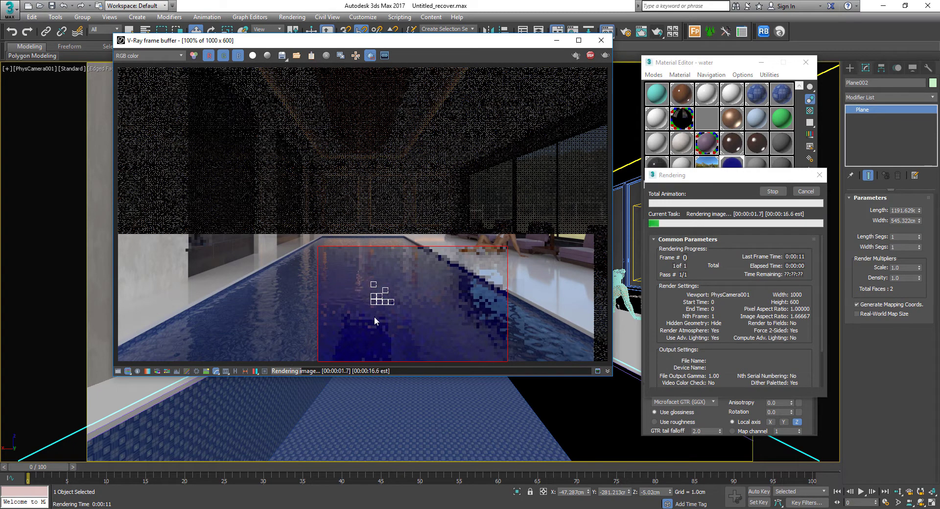
left_click(804, 196)
Set the water material's fog color to cyan (RGB 0, 216, 255), start a region render and cancel it
left_click(702, 307)
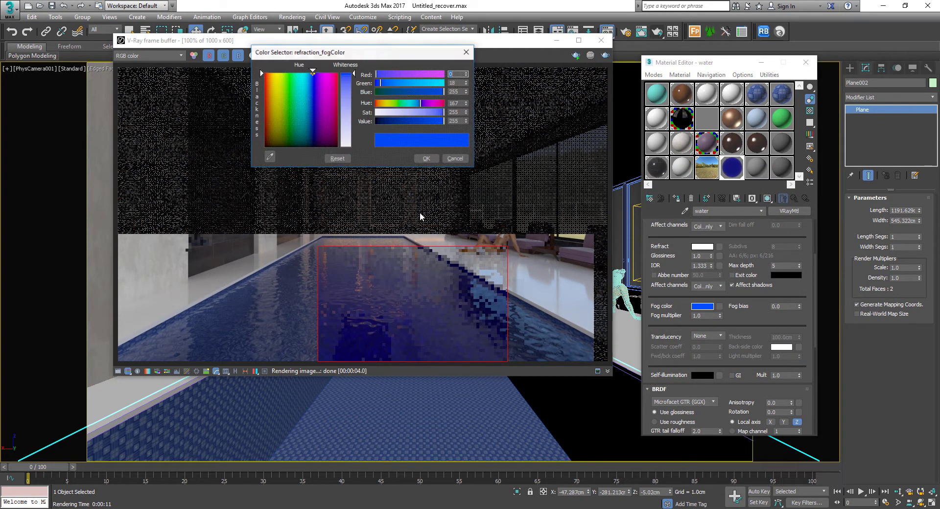
left_click_drag(317, 79, 301, 73)
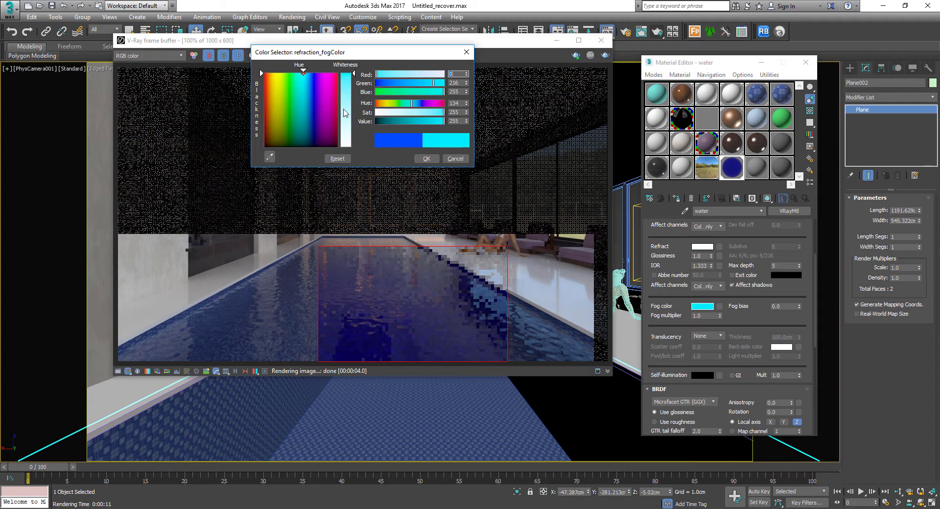
left_click(424, 158)
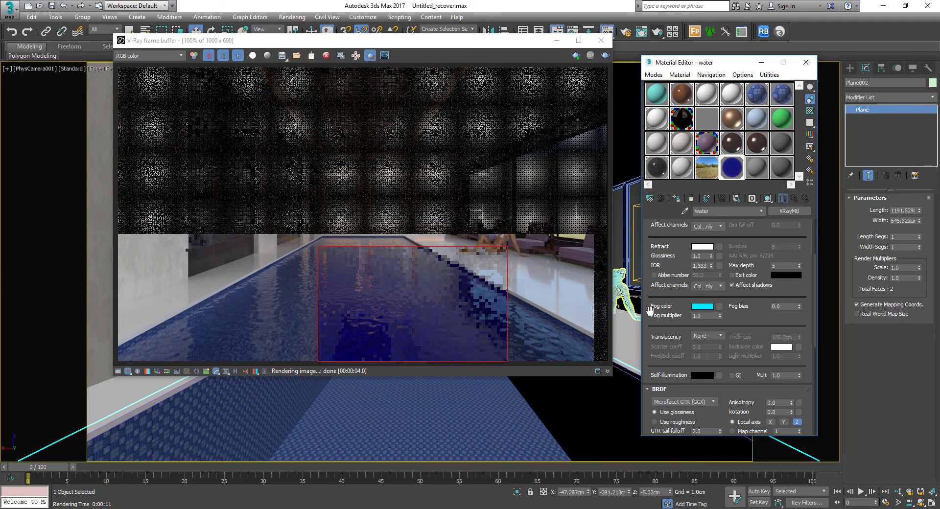
left_click(605, 56)
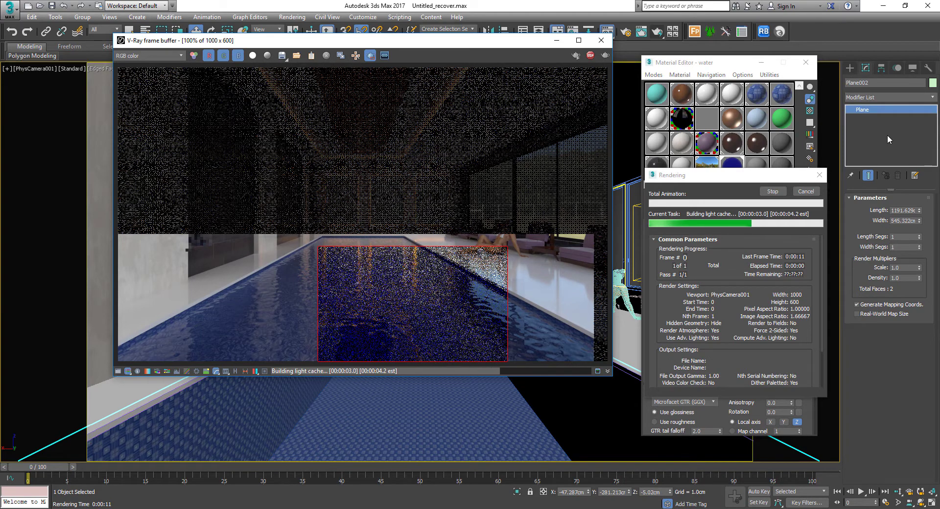
left_click(805, 191)
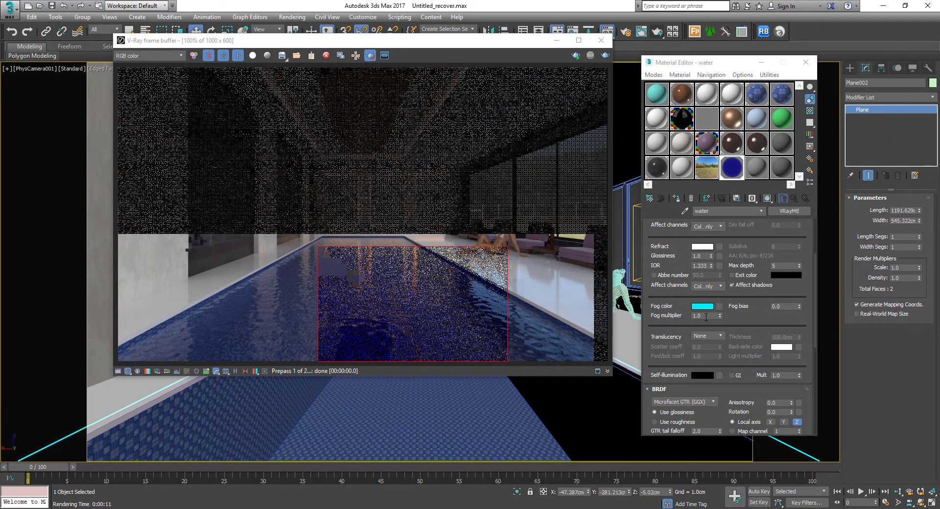
Try a fog multiplier of 0.1 on the water material with a region render, then cancel the render
left_click_drag(706, 317, 682, 317)
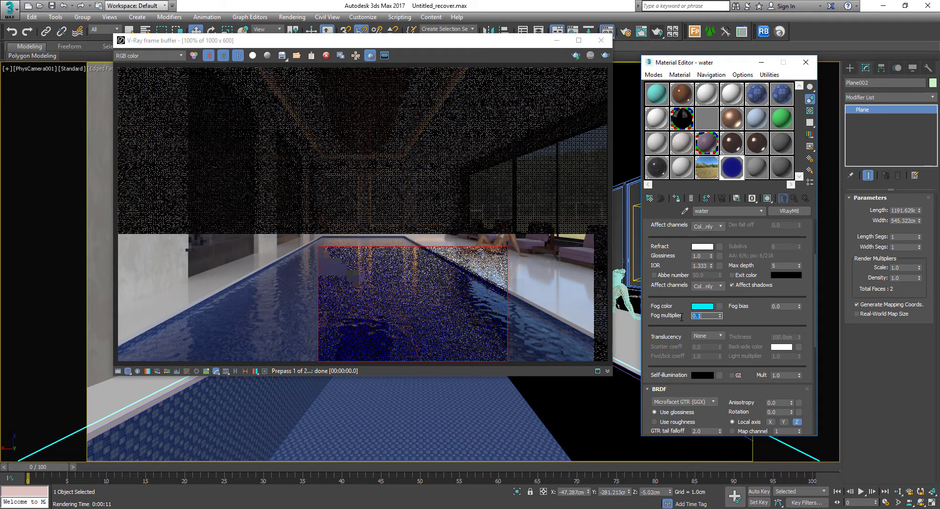
left_click(605, 56)
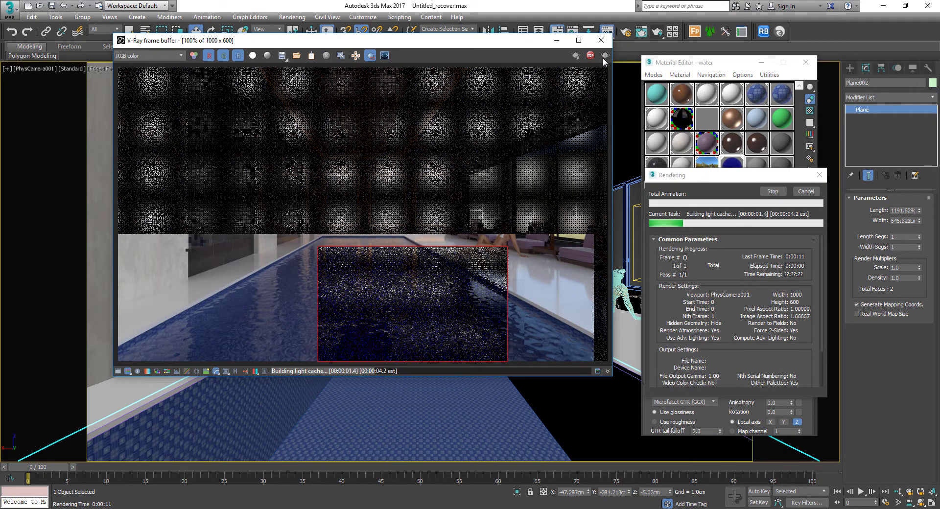
left_click(806, 191)
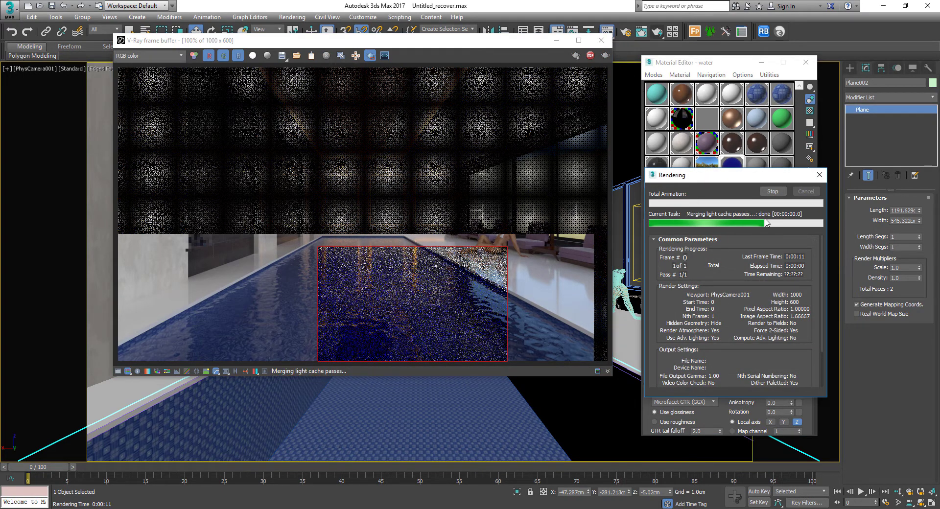
Set the water material's fog multiplier to 0.01, check its enlarged sample preview and re-render the pool region
left_click(703, 316)
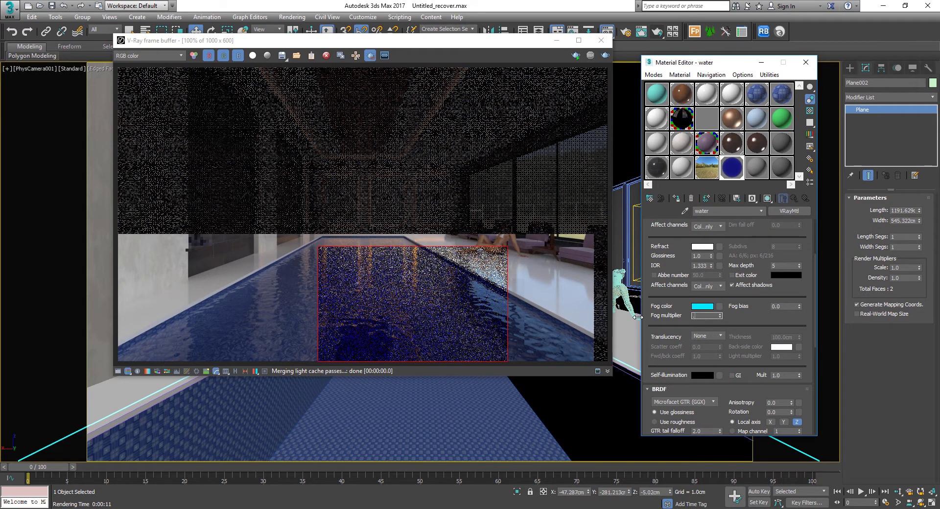
double_click(731, 169)
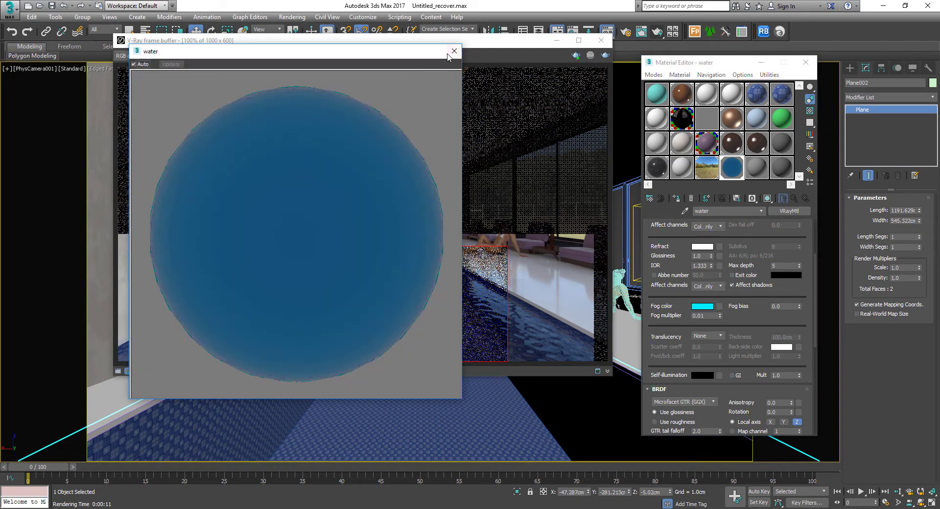
left_click(453, 52)
left_click(605, 55)
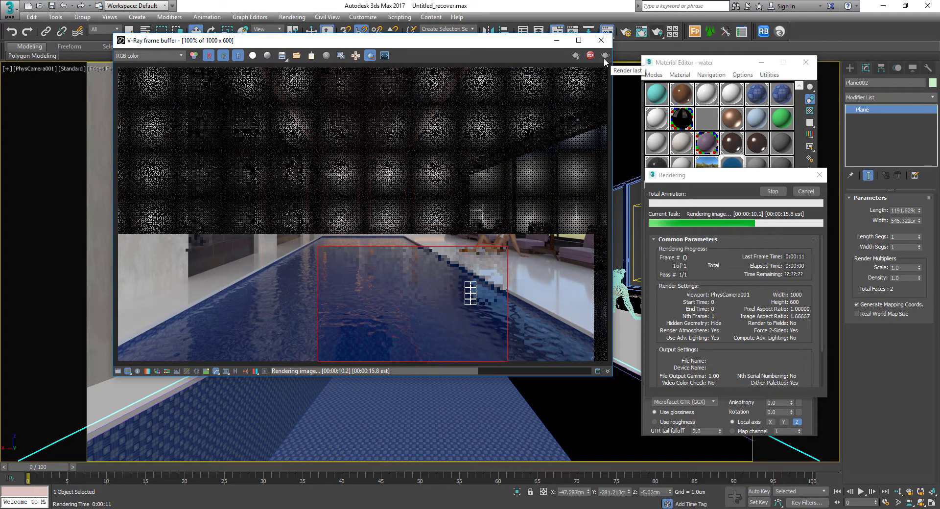
Turn off region rendering, render the full camera view and reposition the frame buffer to inspect the finished pool scene
left_click(371, 57)
left_click_drag(497, 44, 505, 42)
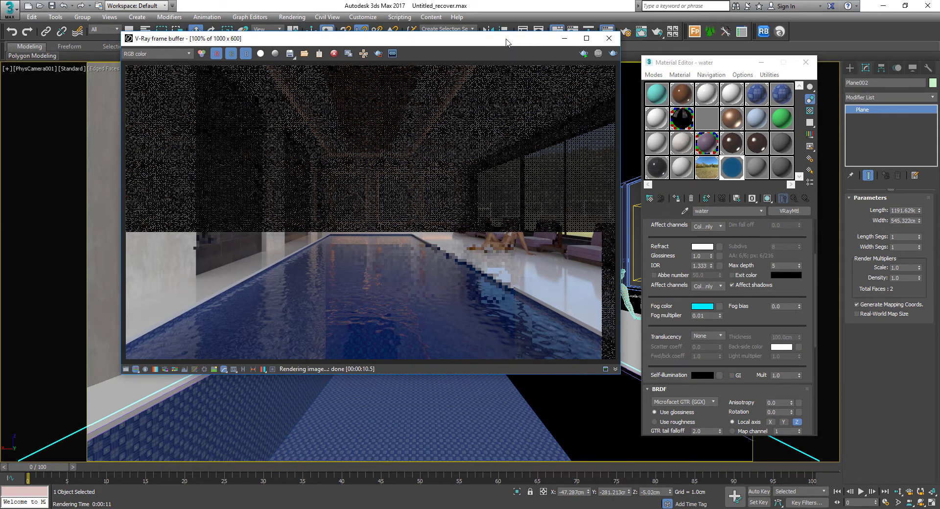
left_click(611, 56)
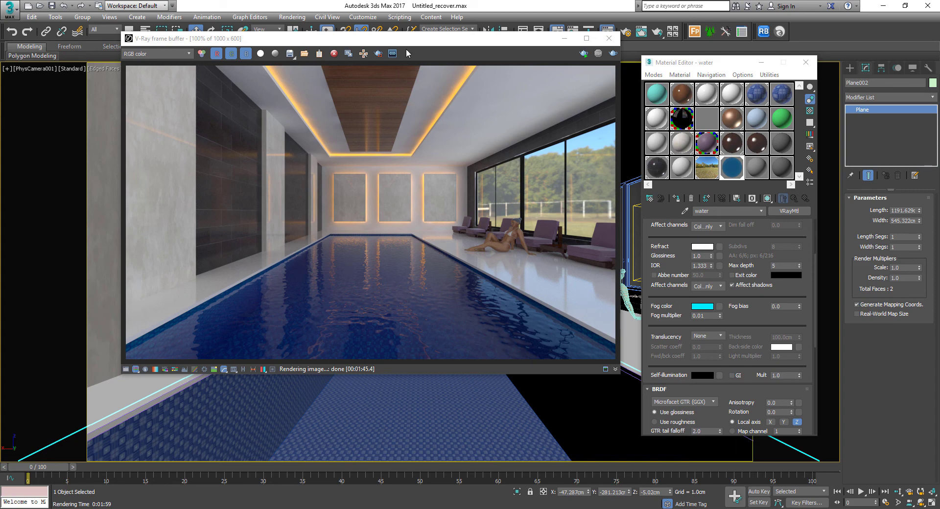
left_click_drag(414, 43, 432, 67)
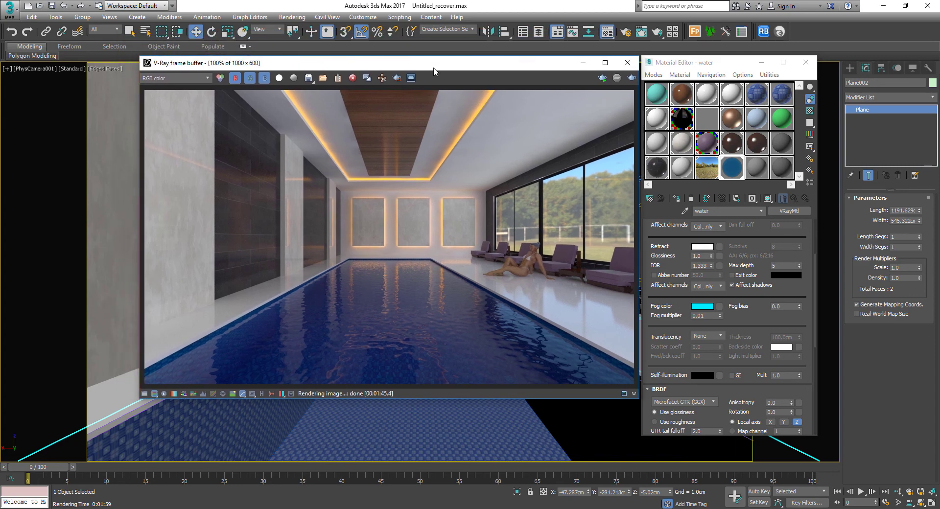